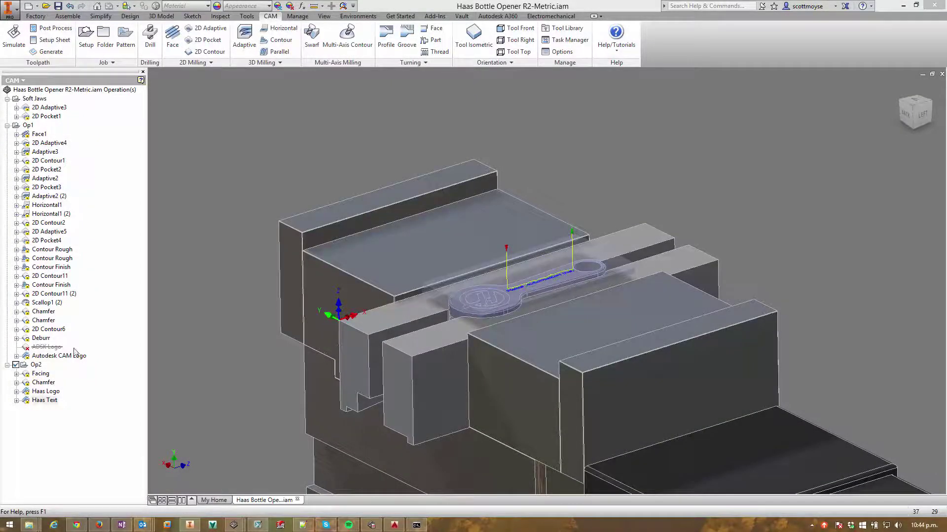
Examine the vise, the two soft jaws and the stock around the bottle opener from several angles.
left_click(608, 184)
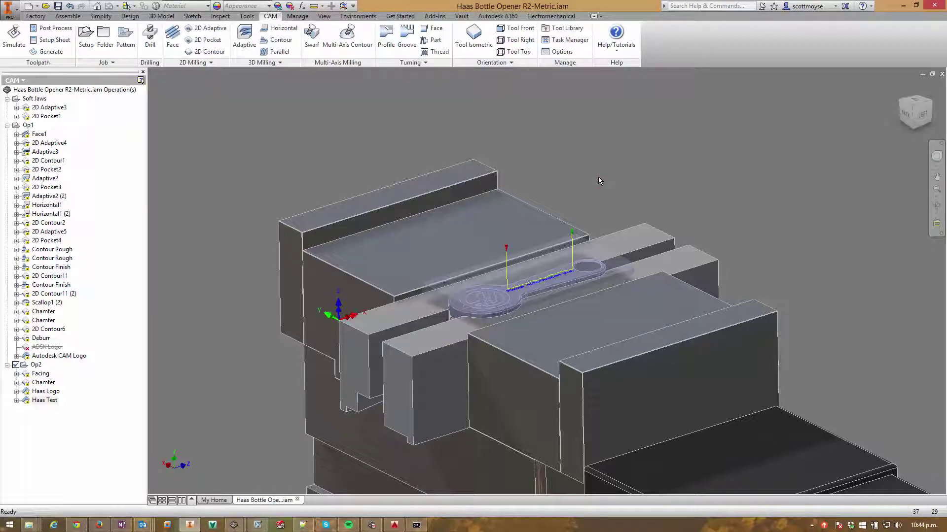
middle_click_drag(569, 140, 498, 138, "shift")
key("F6")
left_click(309, 209)
scroll(368, 93, "up", 5)
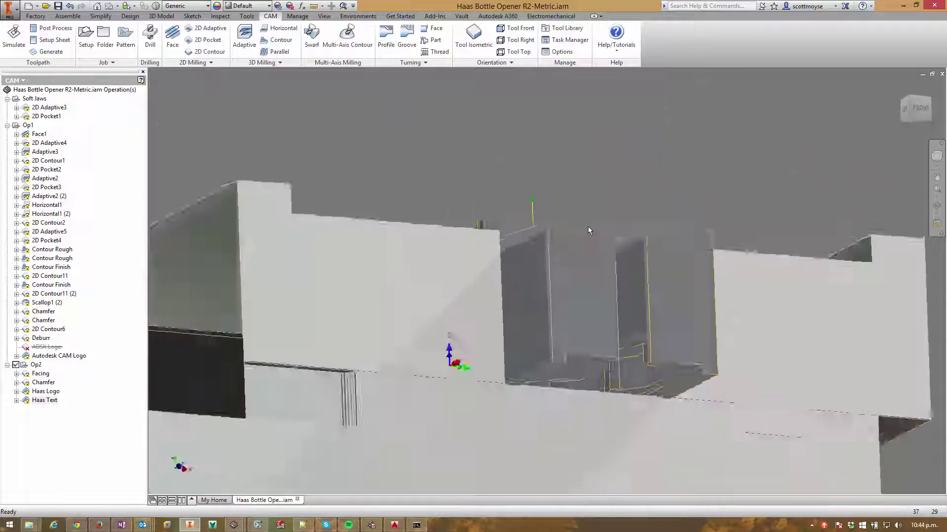
middle_click_drag(587, 226, 593, 210, "shift")
mouse_move(592, 210)
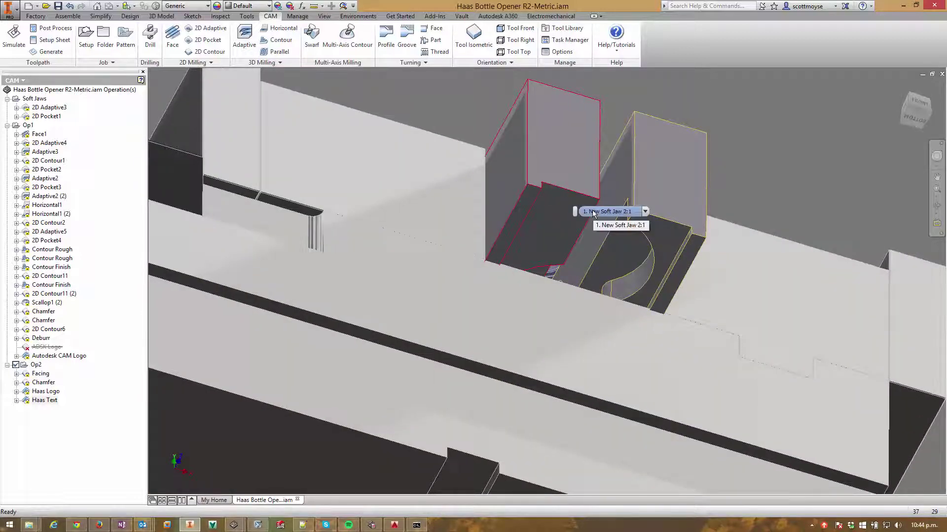
middle_click_drag(592, 211, 482, 109, "shift")
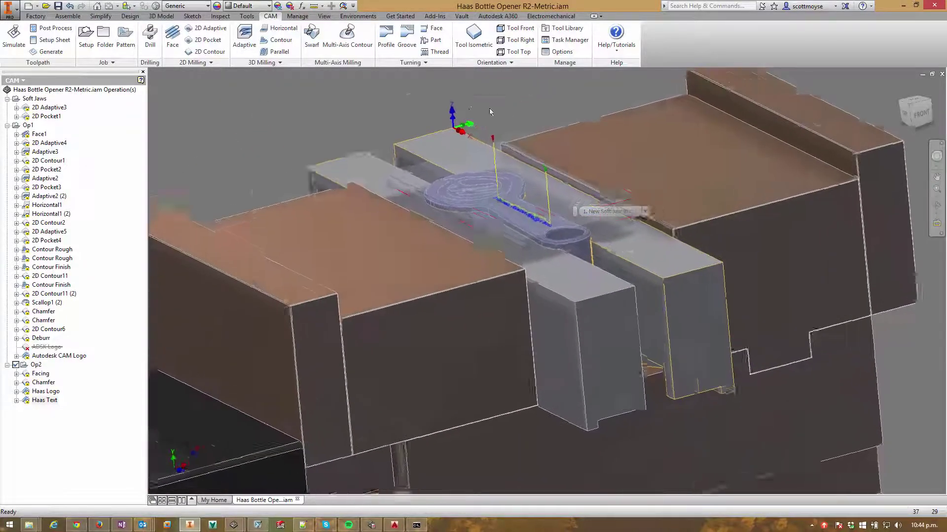
scroll(595, 212, "down", 3)
middle_click_drag(595, 211, 463, 394, "shift")
middle_click_drag(474, 181, 489, 173, "shift")
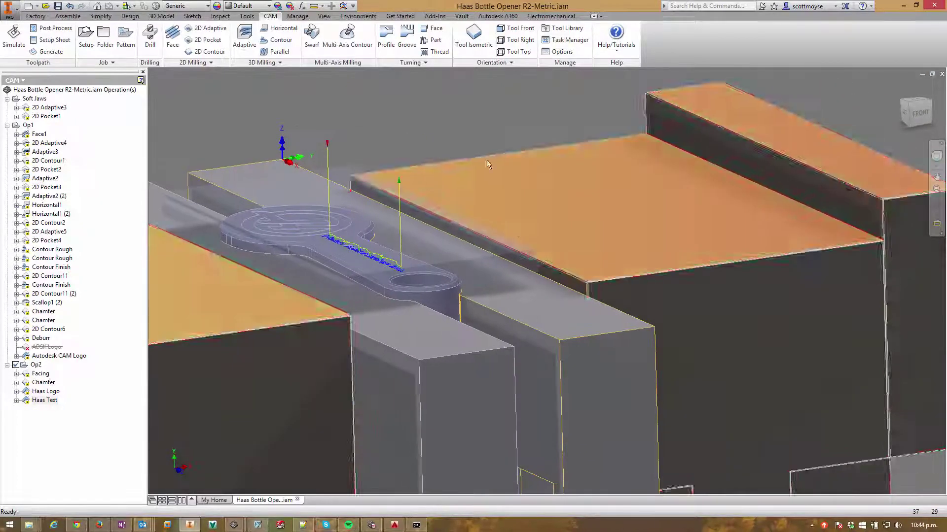
mouse_move(548, 307)
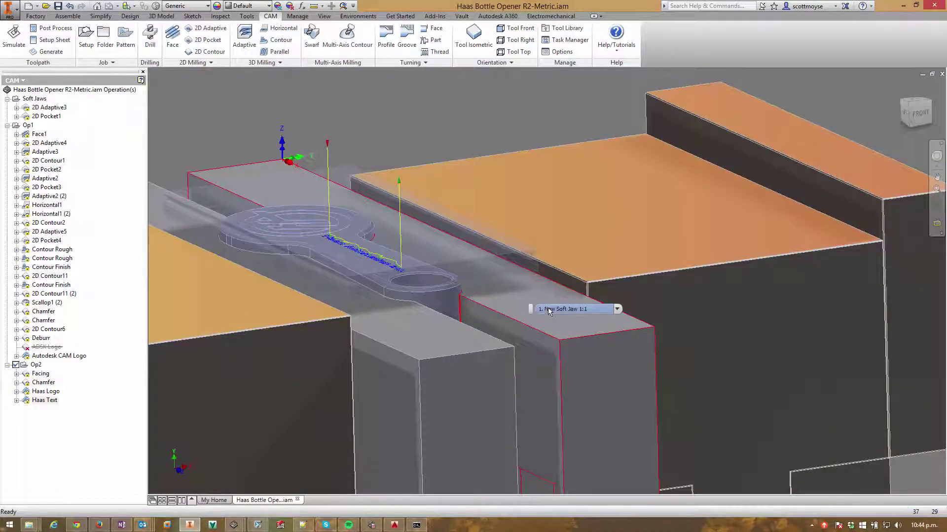
scroll(588, 283, "up", 1)
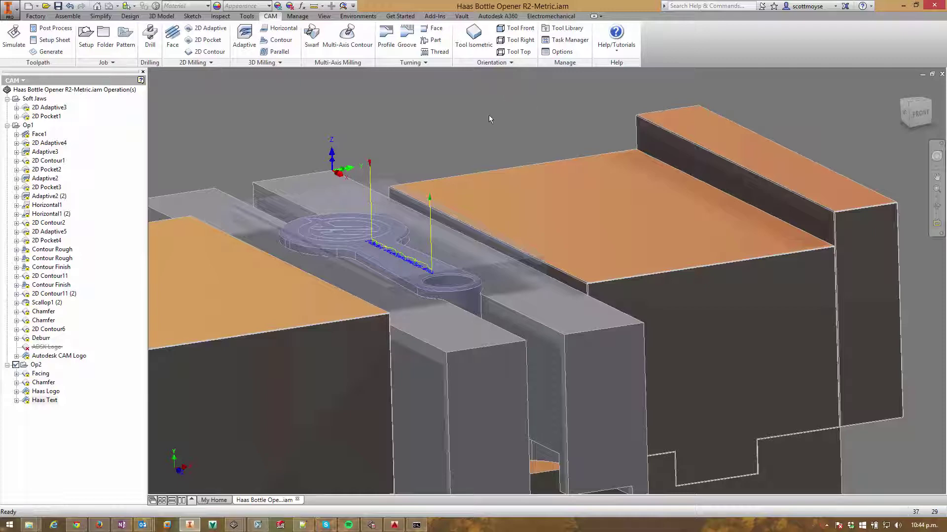
key("F5")
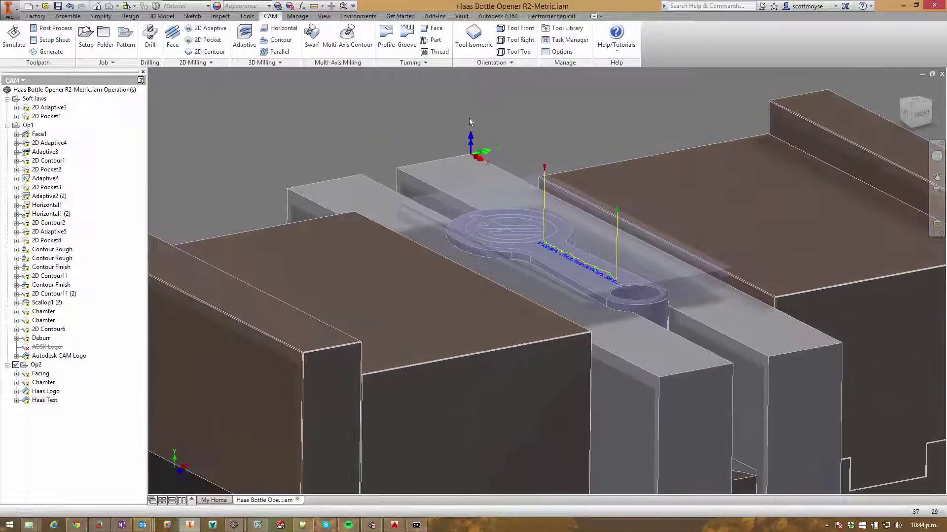
left_click(420, 227)
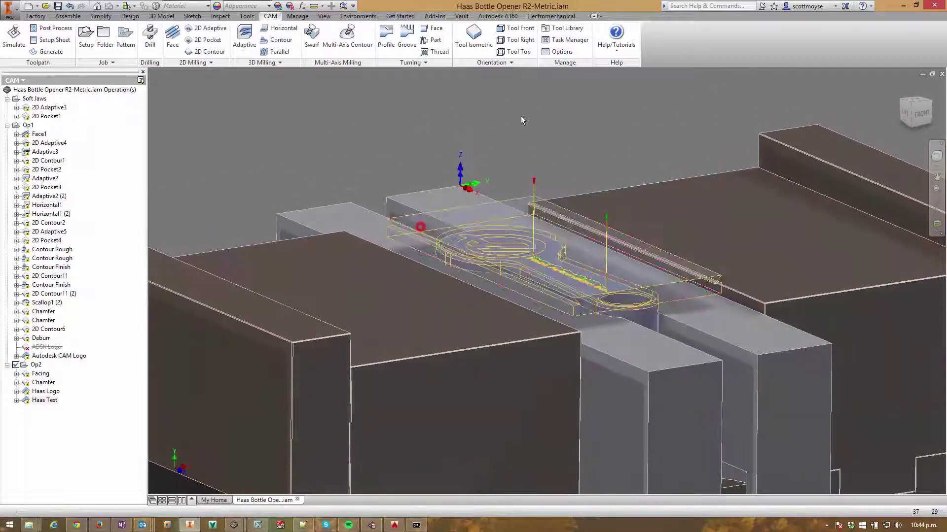
key("F5")
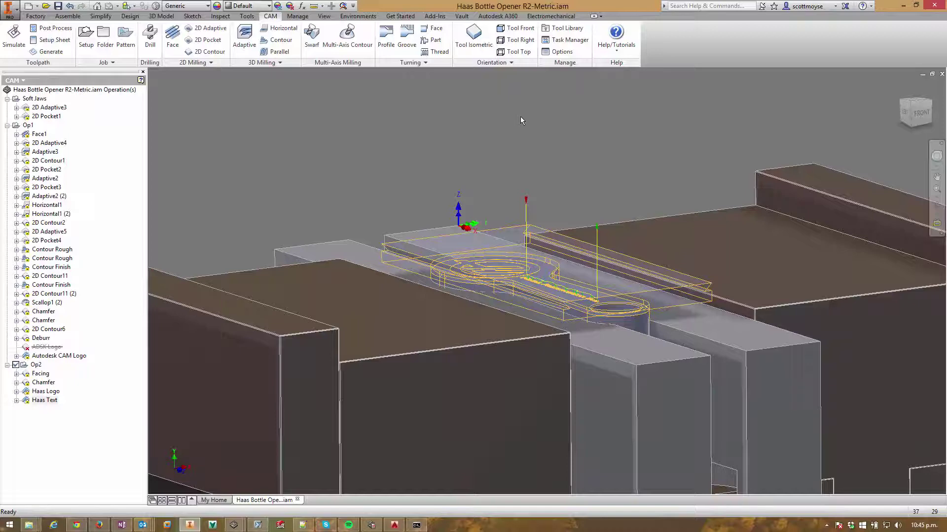
key("F5")
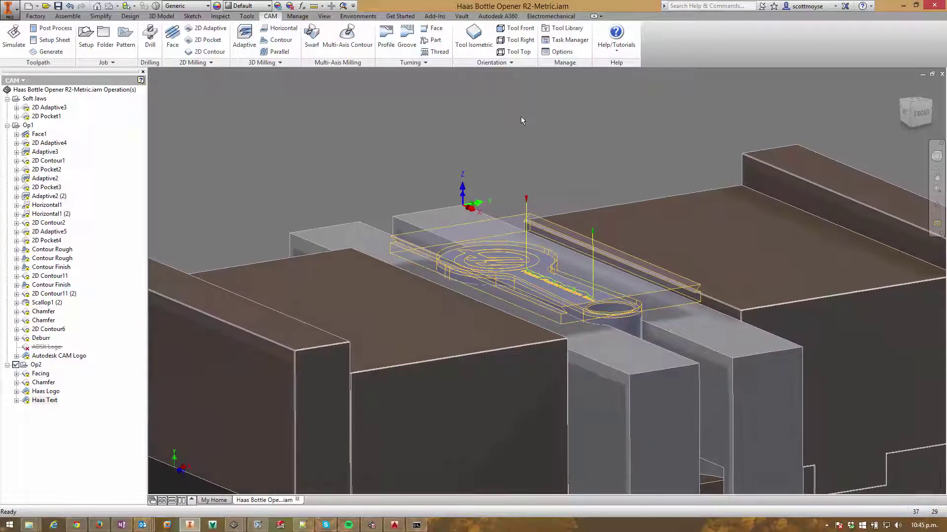
key("F5")
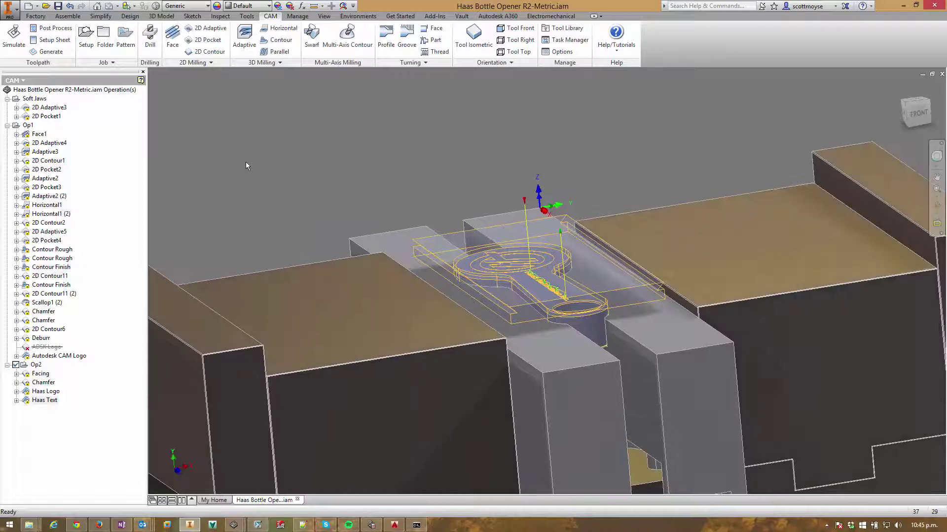
Measure the width of the stock along its short end edge.
left_click(259, 149)
left_click(278, 6)
left_click(433, 236)
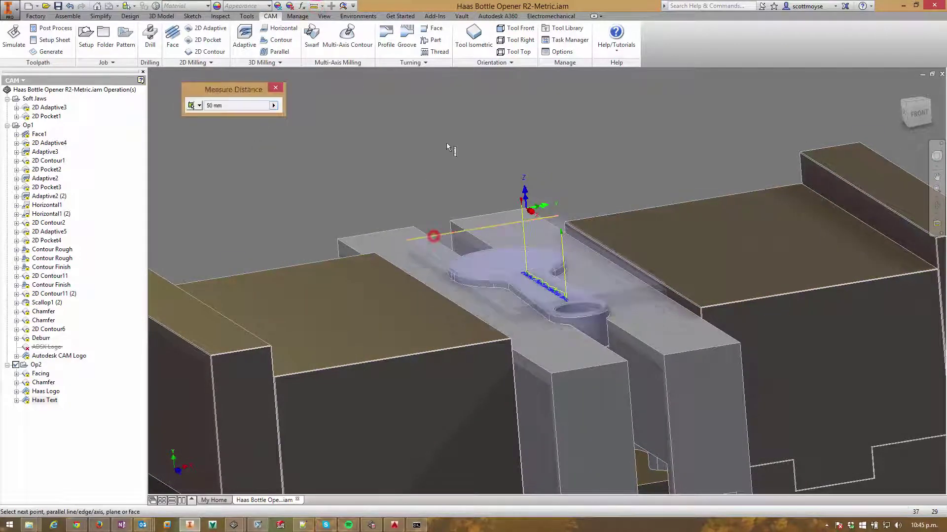
scroll(446, 143, "up", 3)
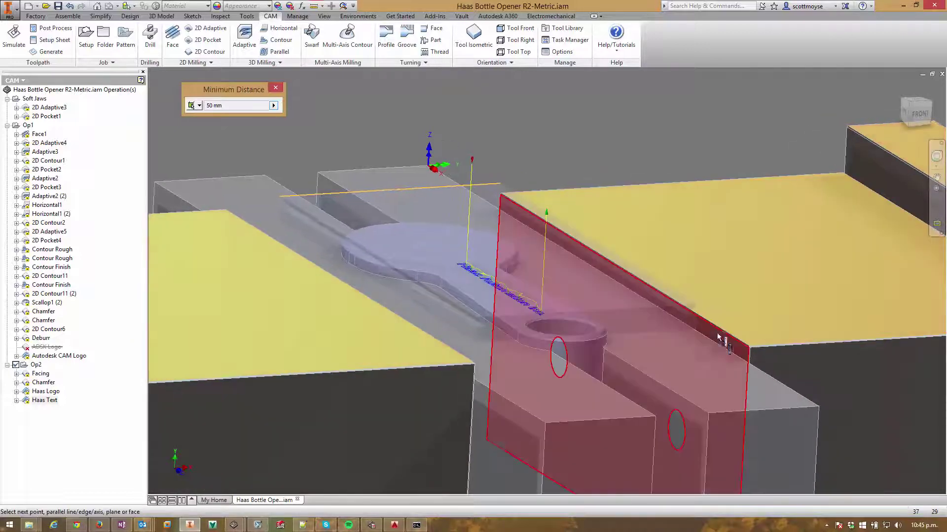
Measure the distance between the inner faces of the two vise jaws that hold the soft jaws.
right_click(664, 112)
left_click(649, 154)
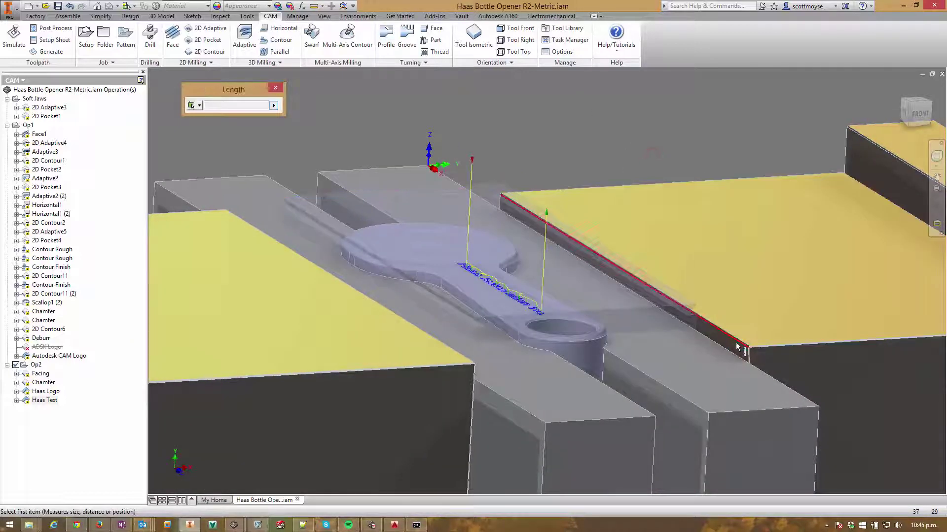
left_click(727, 346)
middle_click_drag(723, 348, 511, 333, "shift")
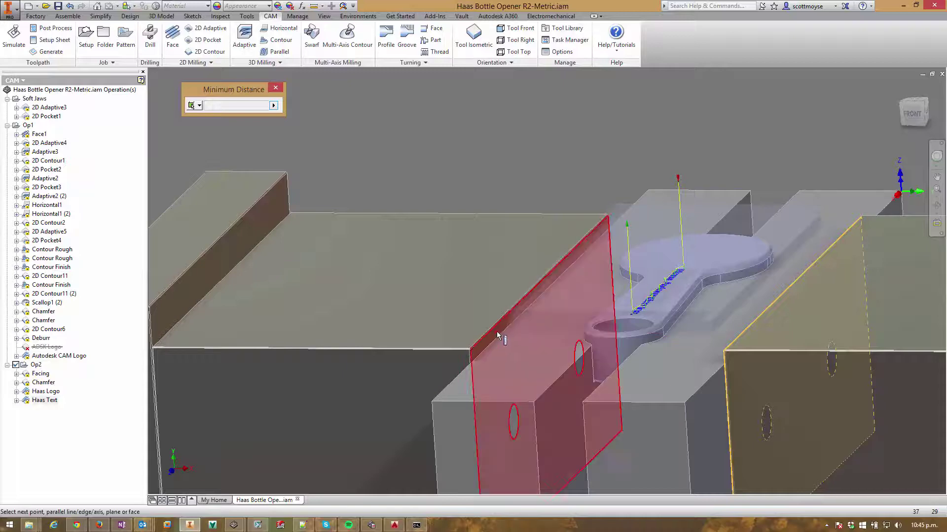
left_click(495, 333)
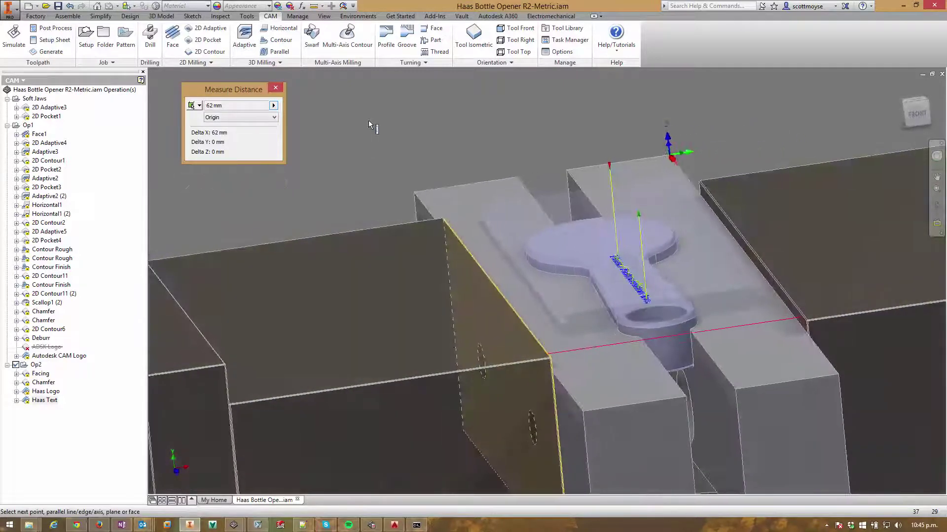
left_click(276, 88)
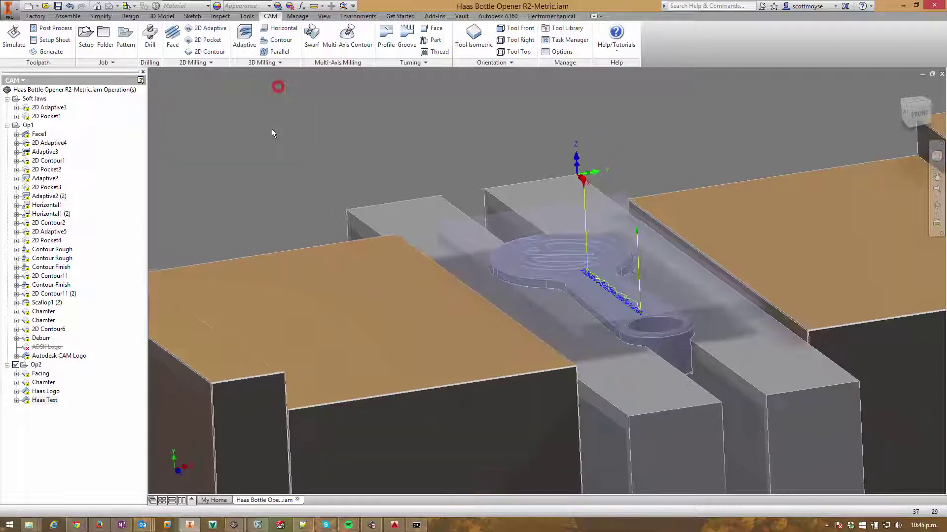
Create a Face operation in Op2 with tool #10, the Ø50 mm Sandvik face mill.
left_click(173, 37)
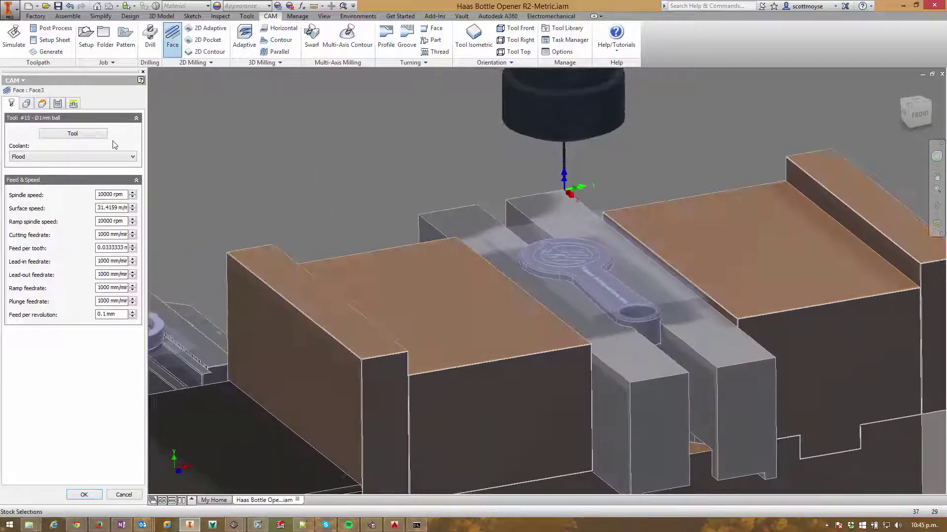
left_click(83, 136)
left_click(358, 96)
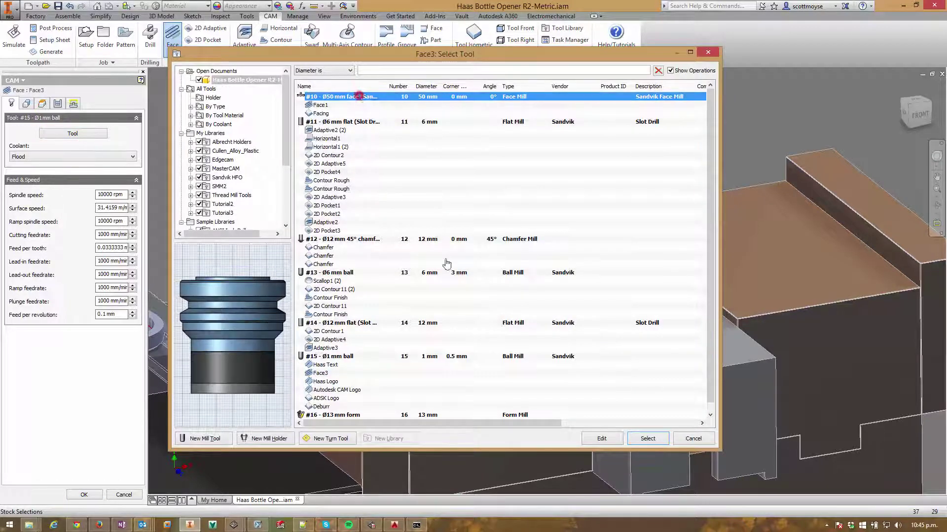
left_click(643, 441)
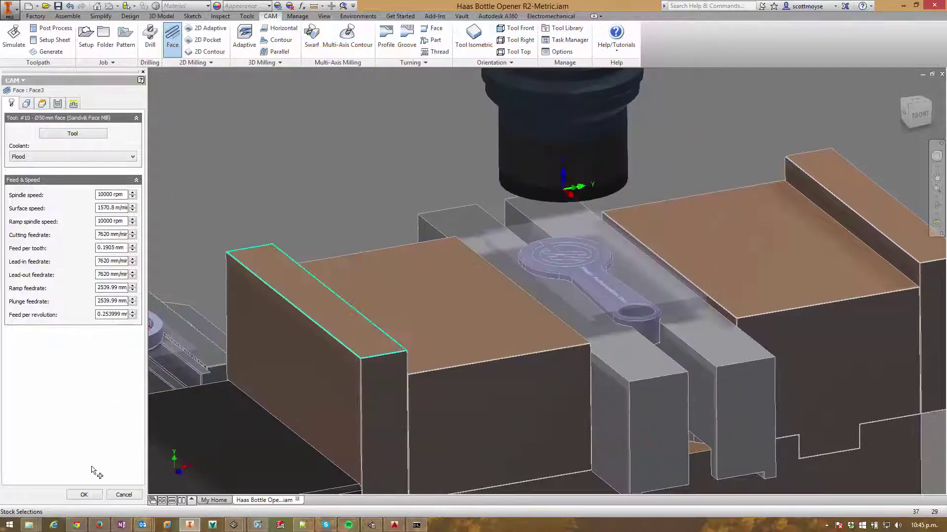
left_click(80, 495)
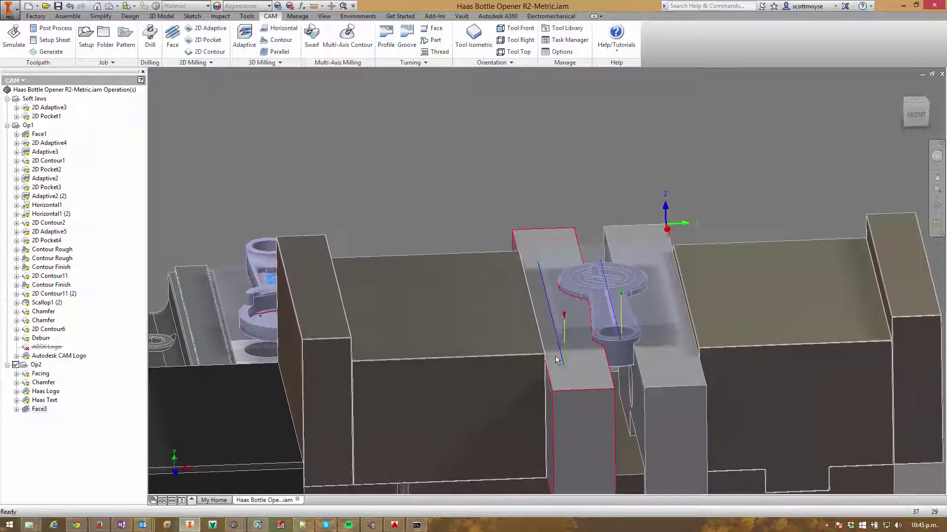
Reduce the stepover of the Face3 operation's passes and regenerate its toolpath.
left_click(497, 289)
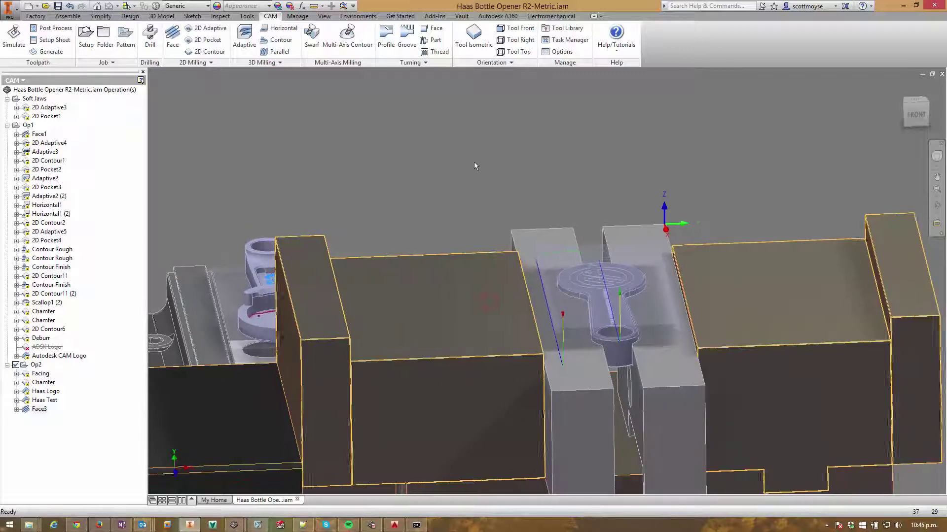
left_click(433, 138)
left_click(312, 187)
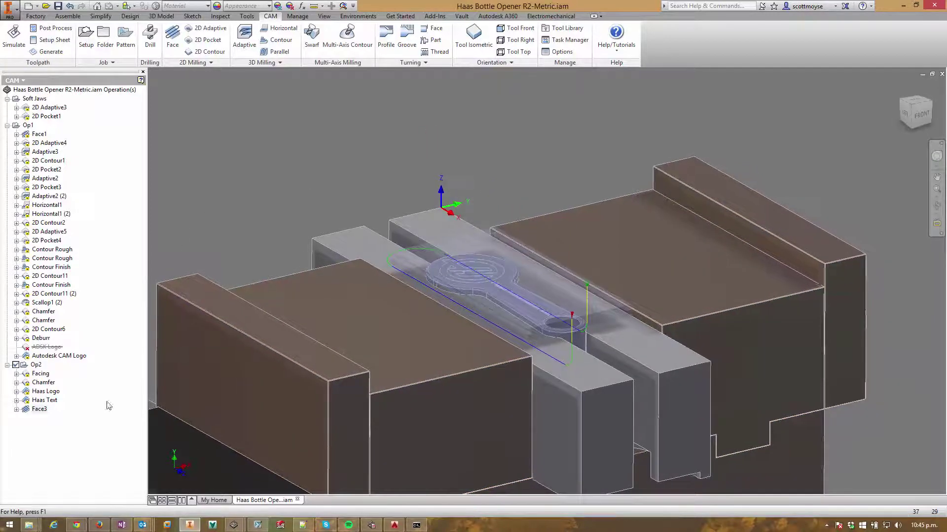
right_click(48, 411)
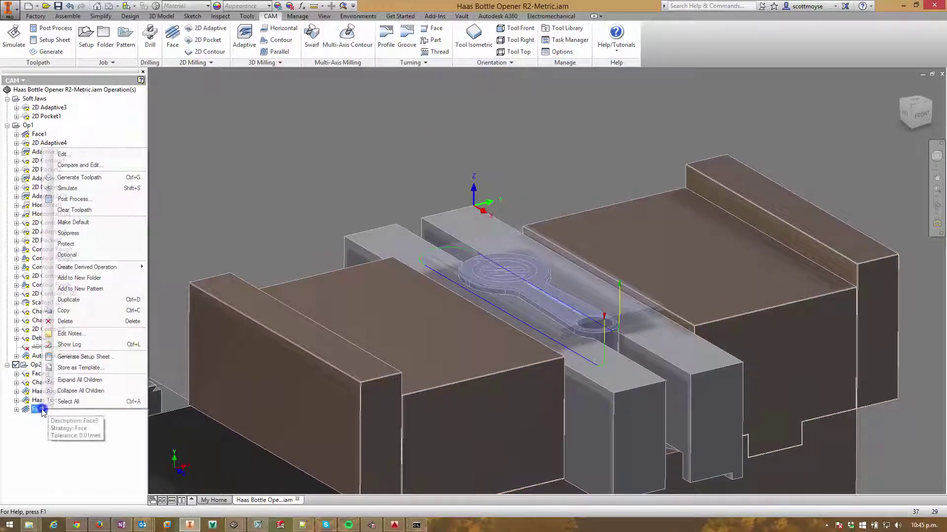
left_click(53, 155)
left_click(59, 104)
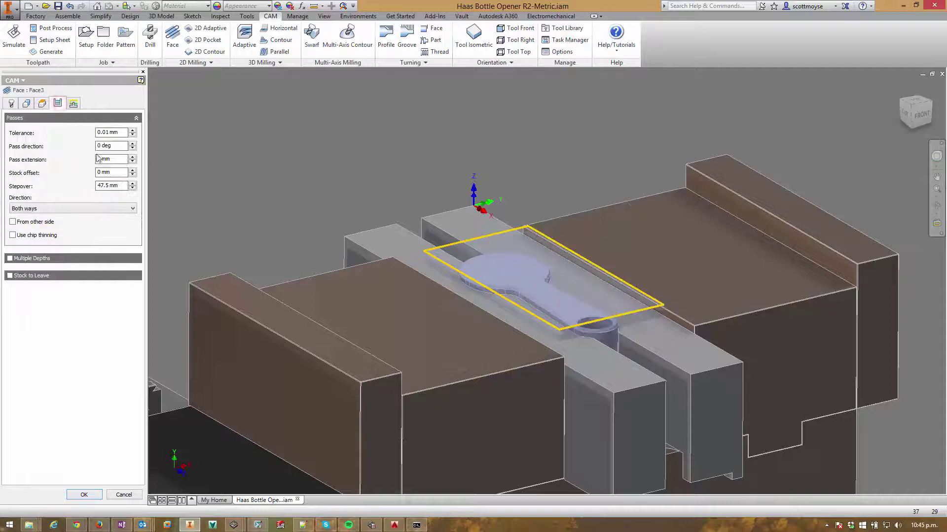
double_click(106, 186)
left_click(81, 495)
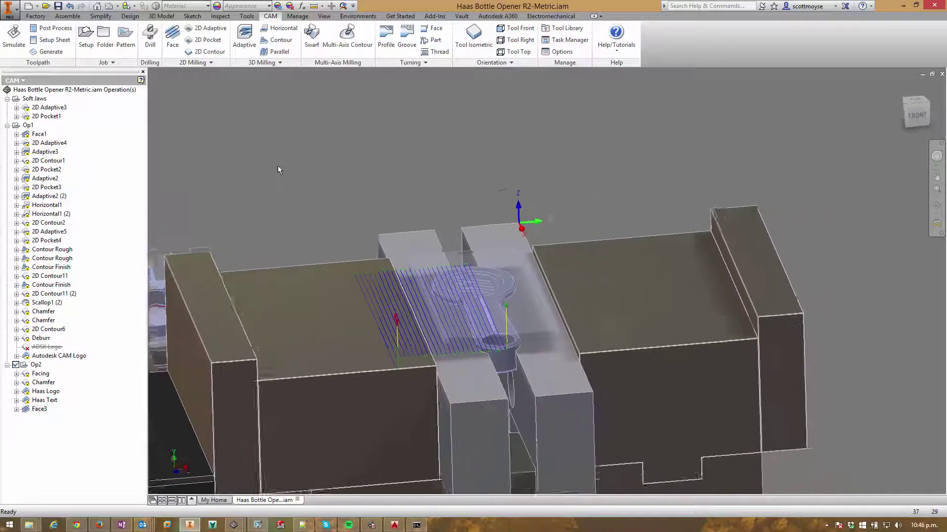
Review the stock contour selection of the Face3 operation and leave the edit without changes.
right_click(31, 408)
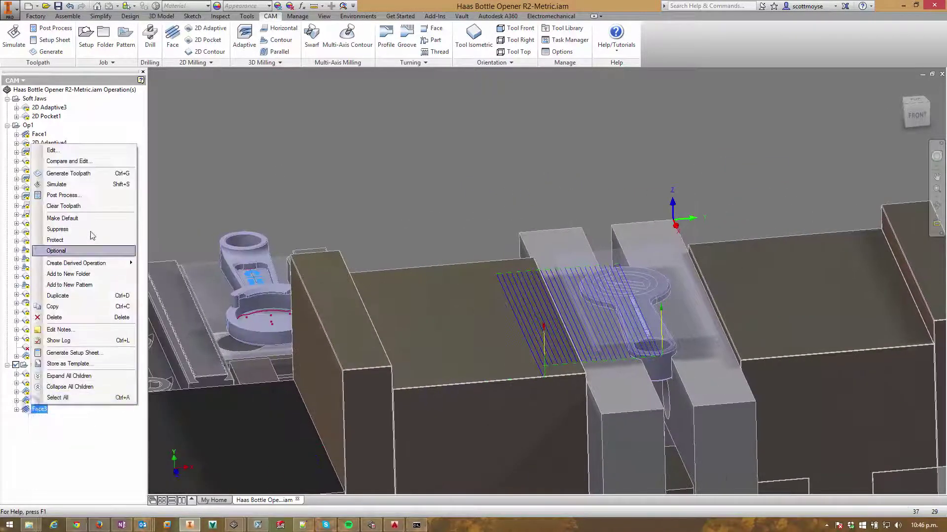
left_click(69, 148)
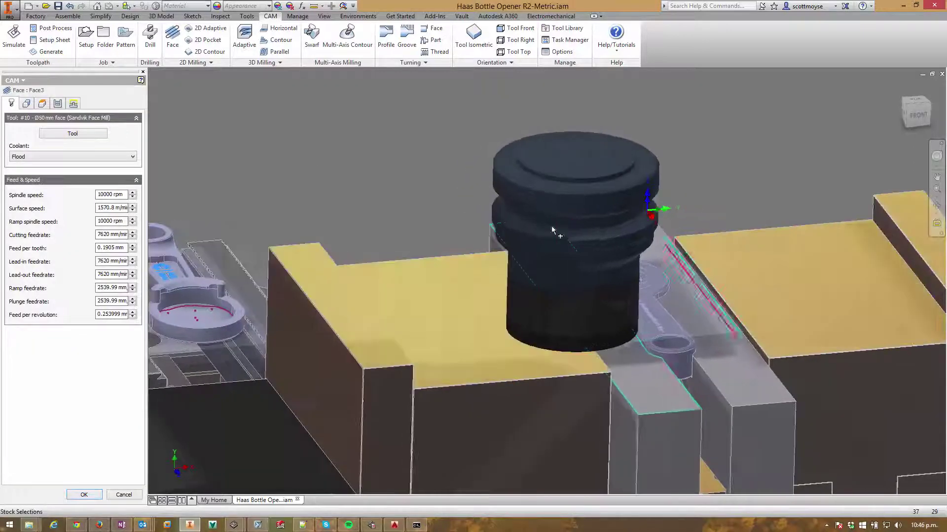
left_click(26, 103)
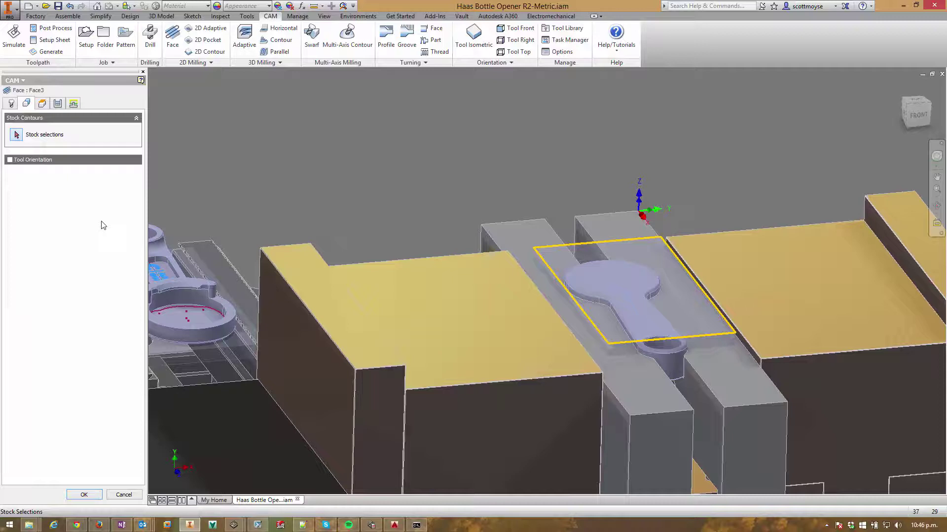
left_click(124, 496)
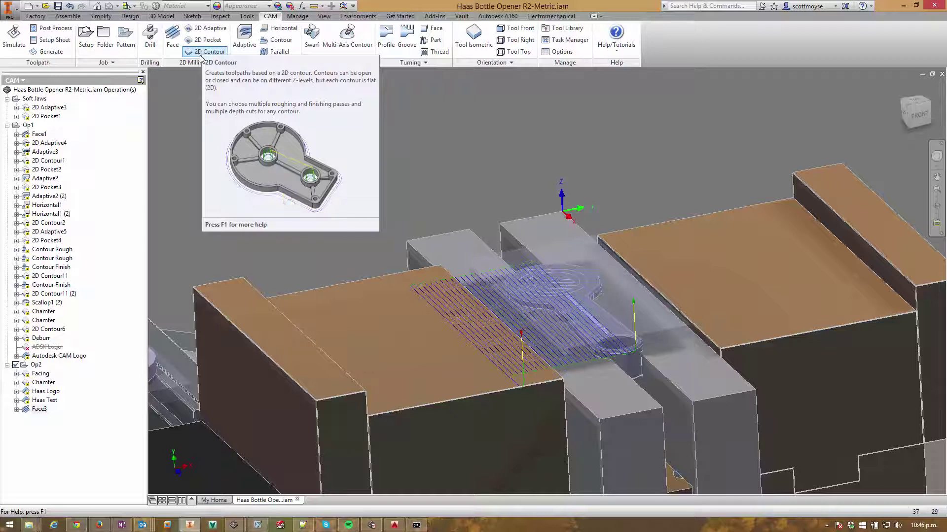
Start a 2D Pocket operation in Op2 with tool #10, the Ø50 mm Sandvik face mill, ready for its pocket geometry.
left_click(199, 62)
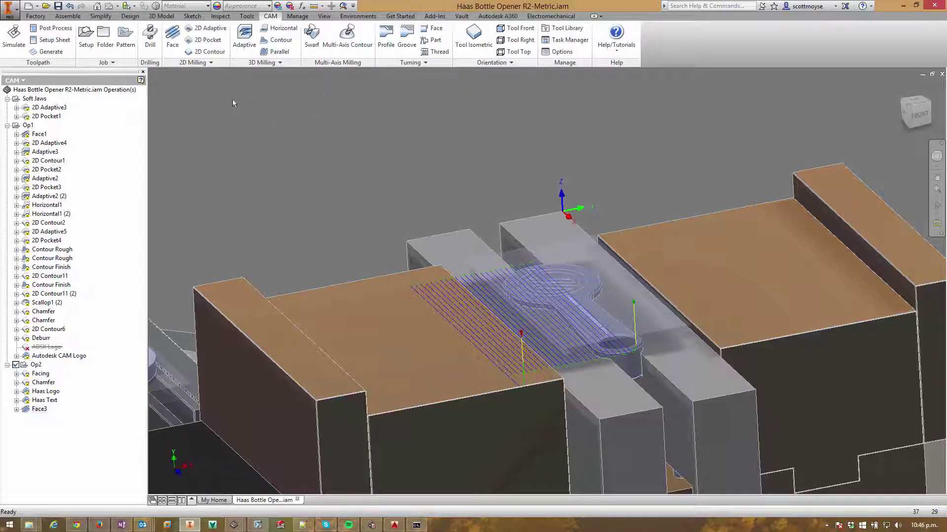
left_click(205, 64)
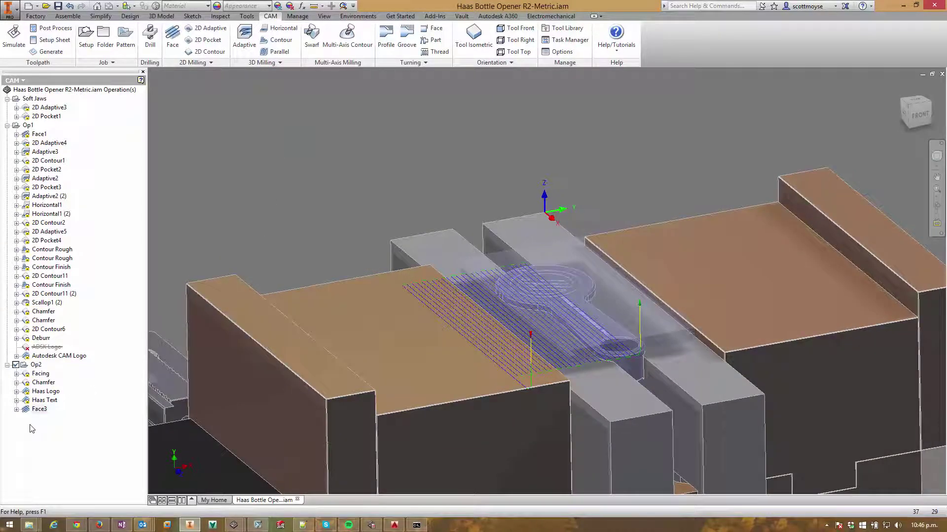
left_click(199, 142)
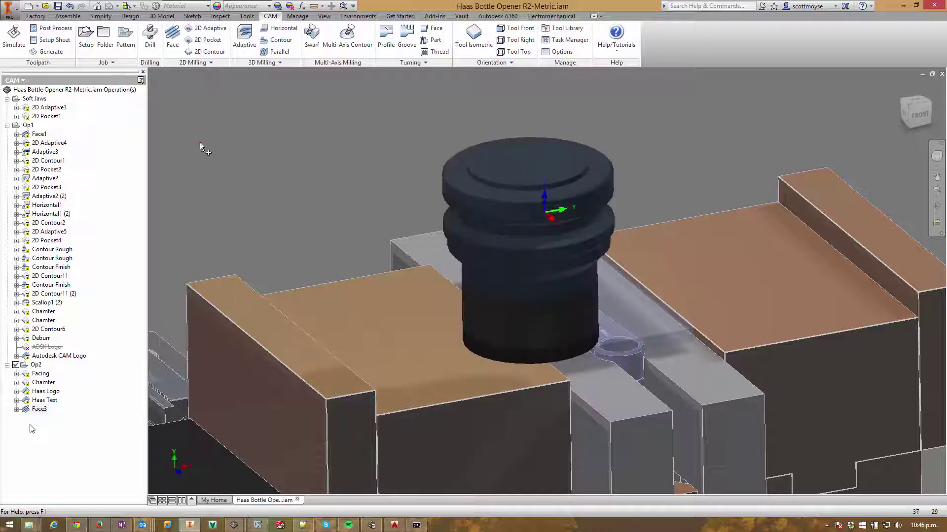
left_click(211, 40)
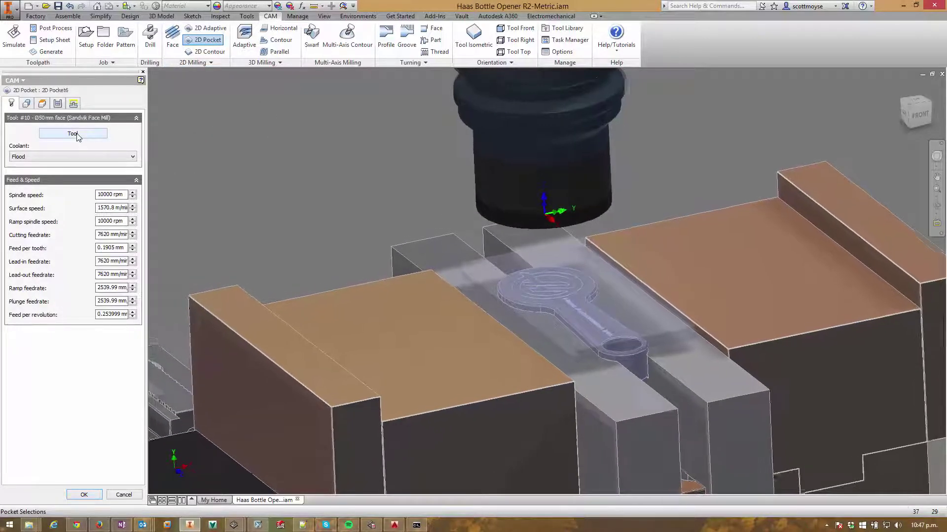
left_click(26, 103)
scroll(218, 146, "up", 3)
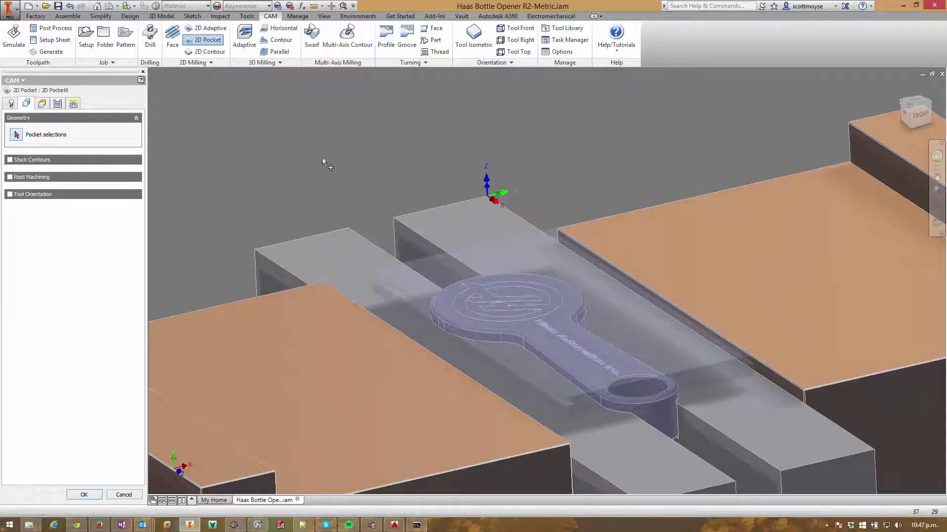
key("alt")
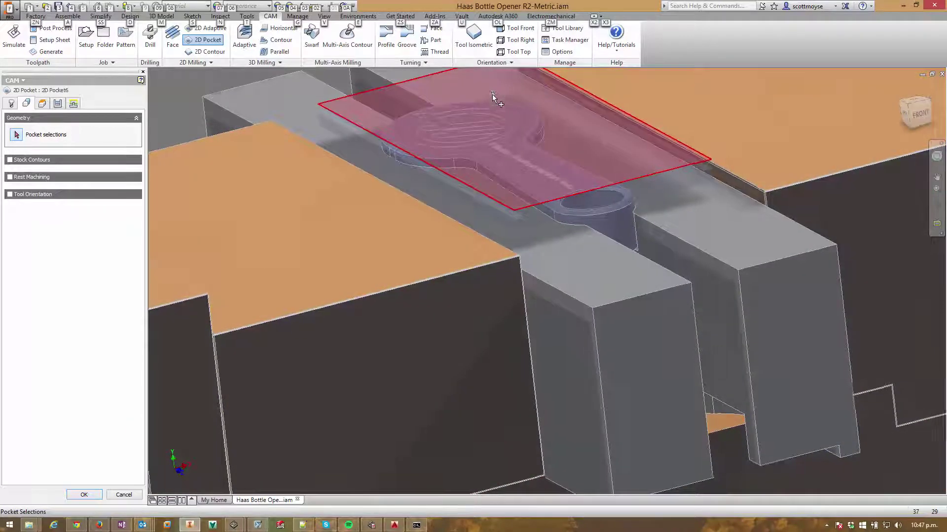
mouse_move(492, 94)
middle_mouse_down("shift")
mouse_move(490, 76)
mouse_move(501, 105)
middle_mouse_up("shift")
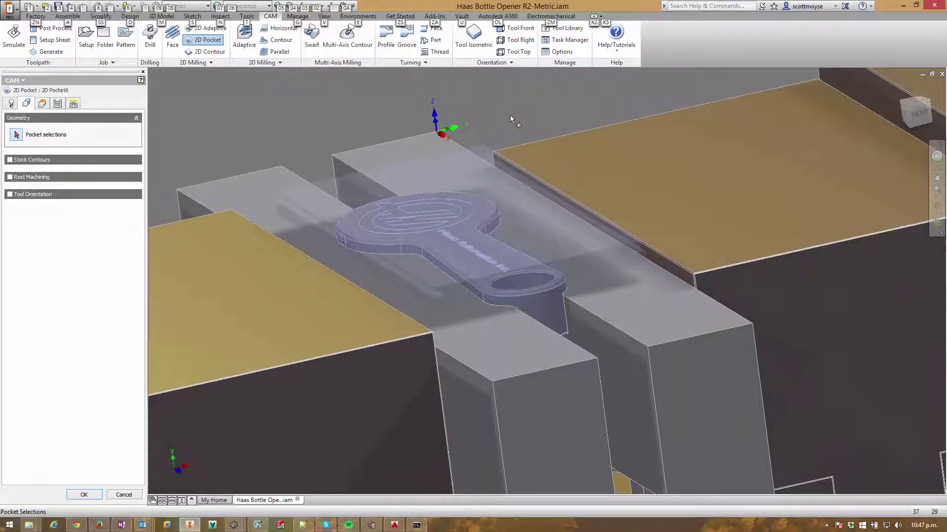
left_click(509, 116)
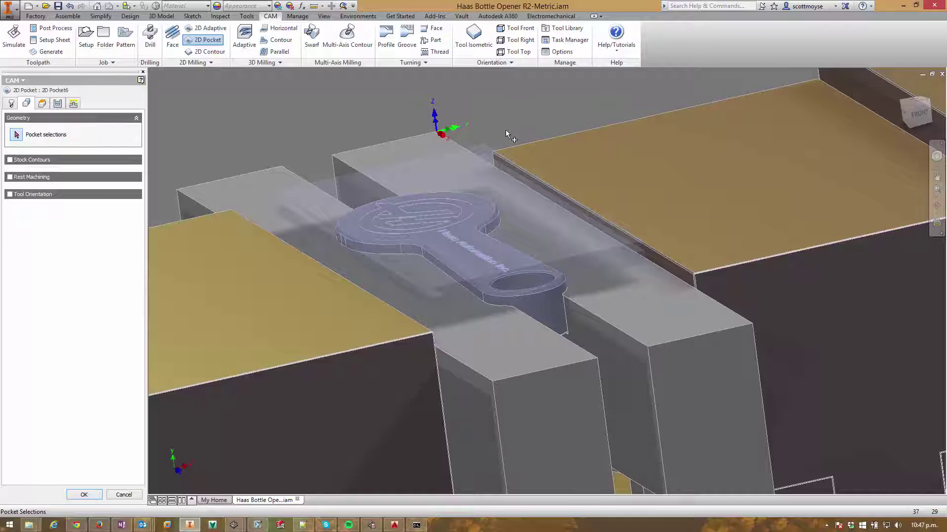
key("alt")
left_click(488, 144)
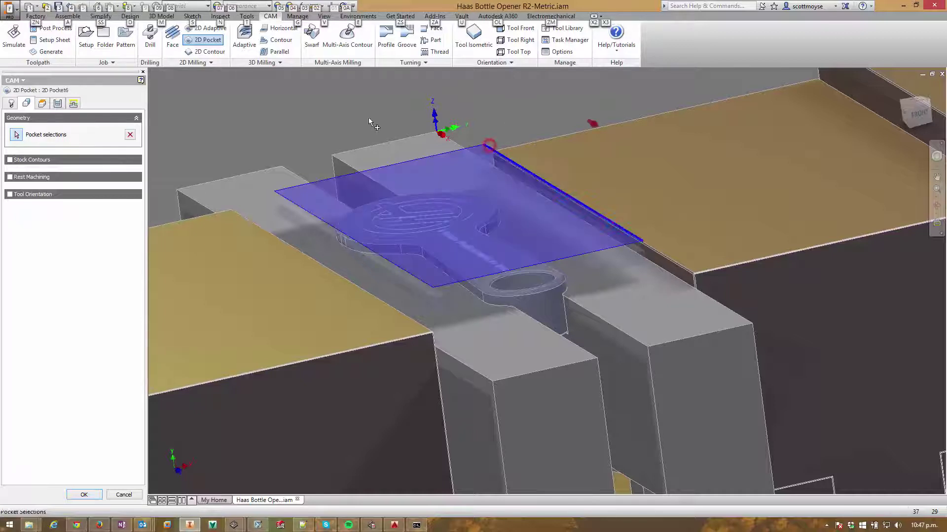
left_click(286, 197)
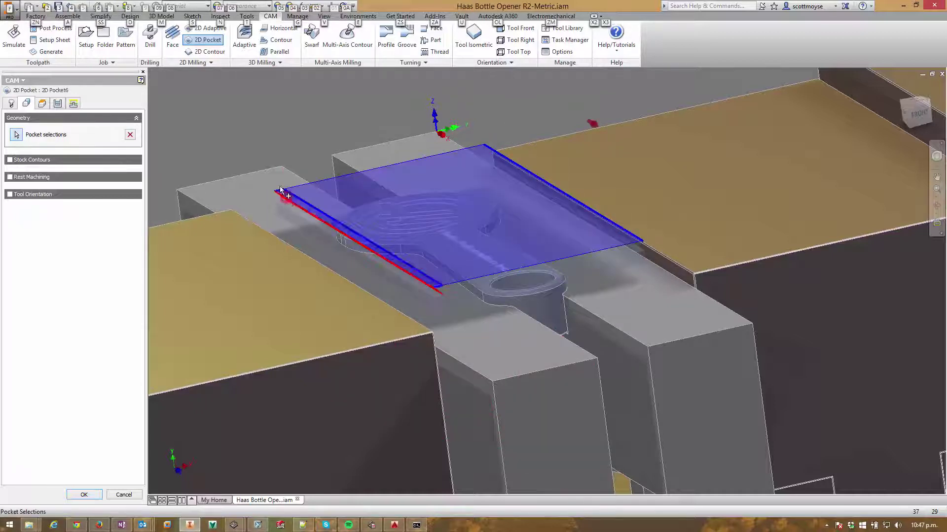
left_click(591, 123)
left_click(534, 262)
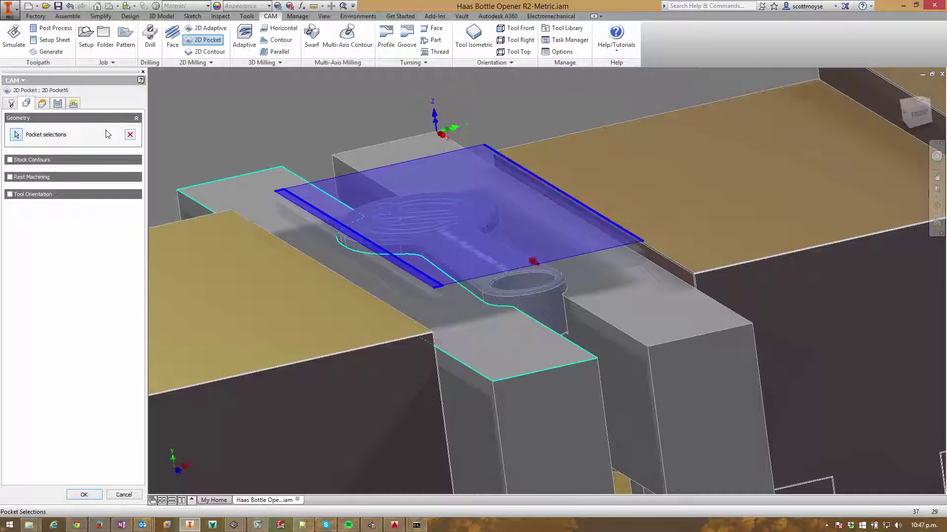
left_click(131, 134)
Select the two long edges of the stock's top face as open pocket contours, leaving the short ends open.
middle_click_drag(508, 95, 512, 120)
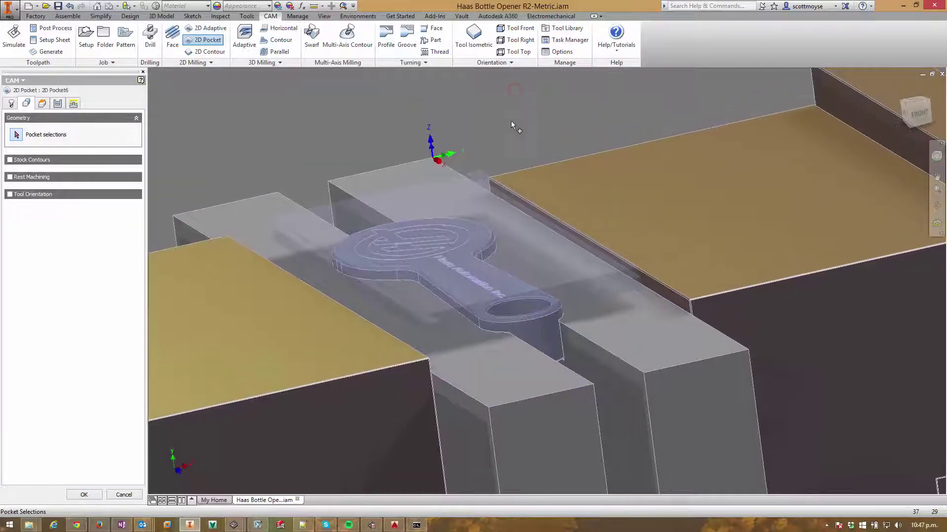
key("alt")
left_click(495, 173)
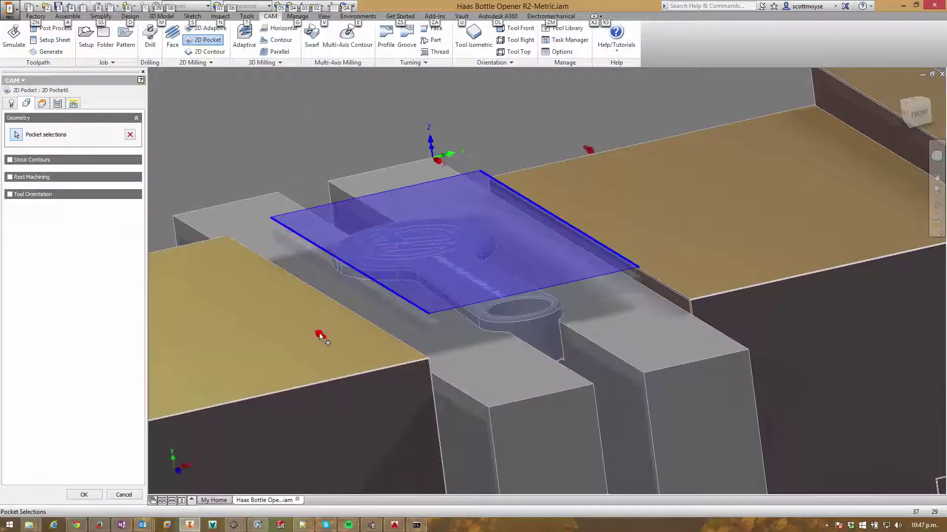
left_click(586, 148)
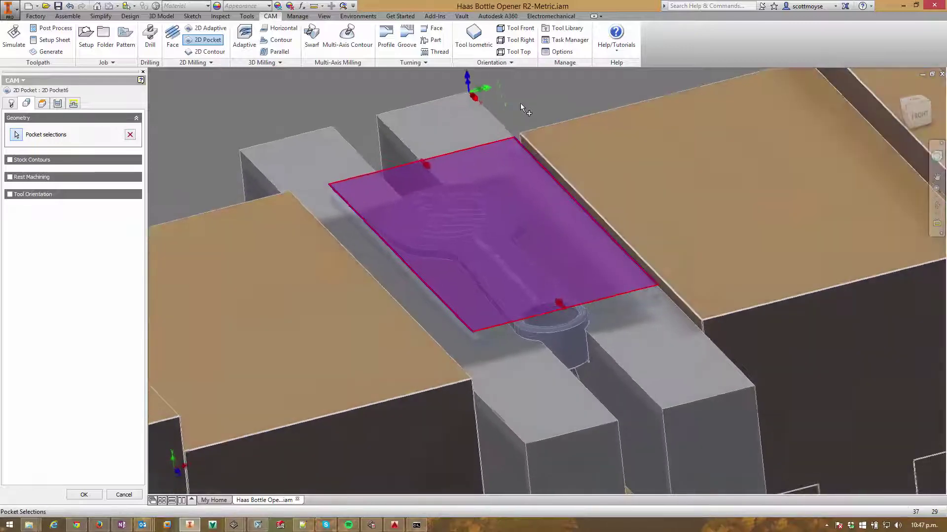
middle_click_drag(520, 106, 498, 82, "shift")
Set the pocket's bottom height to Selection and reference the top face of the bottle opener.
left_click(40, 103)
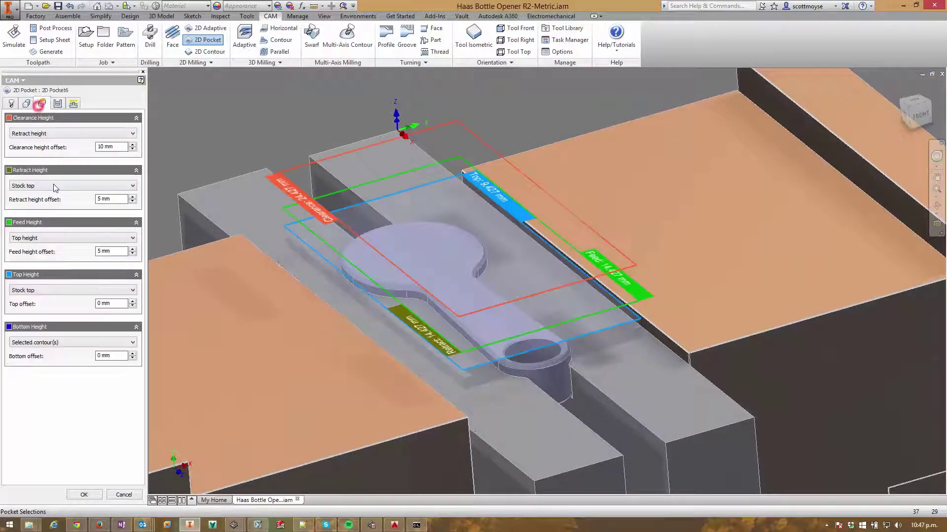
mouse_move(54, 185)
mouse_move(51, 348)
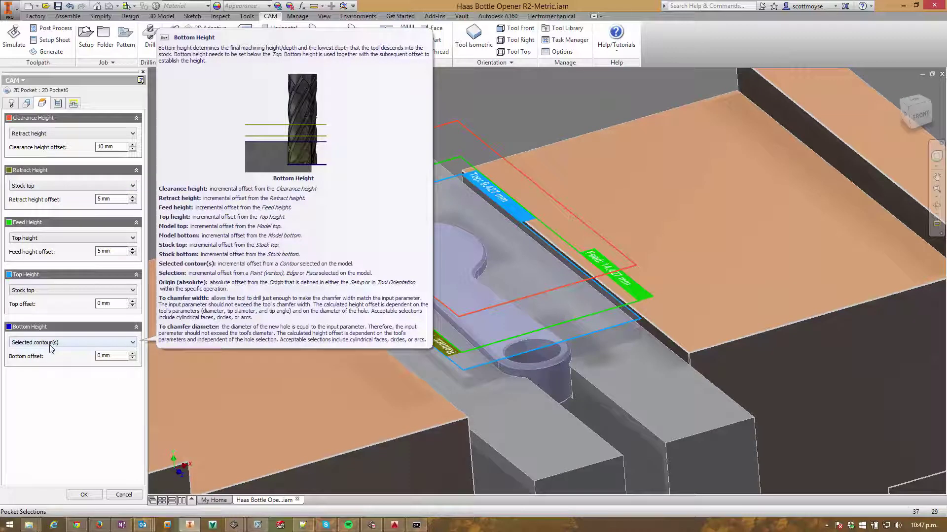
left_click(51, 343)
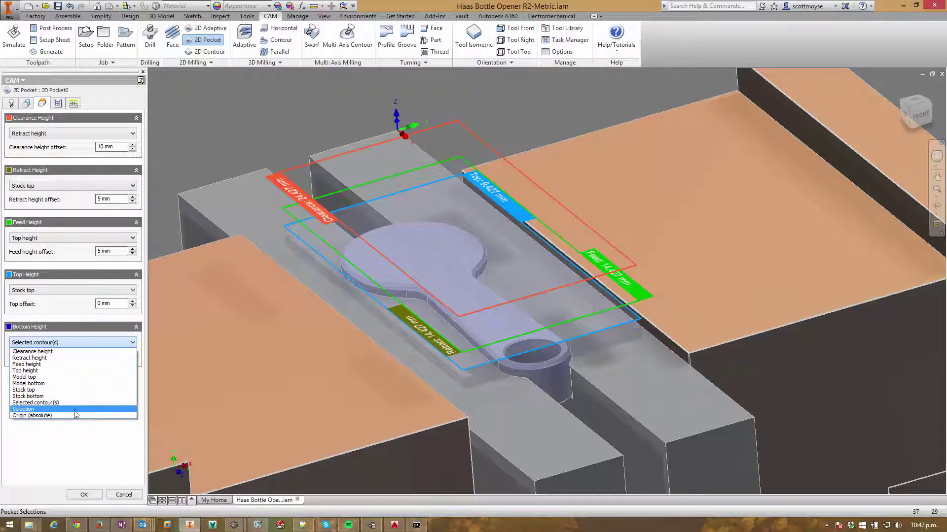
left_click(75, 410)
scroll(512, 365, "up", 4)
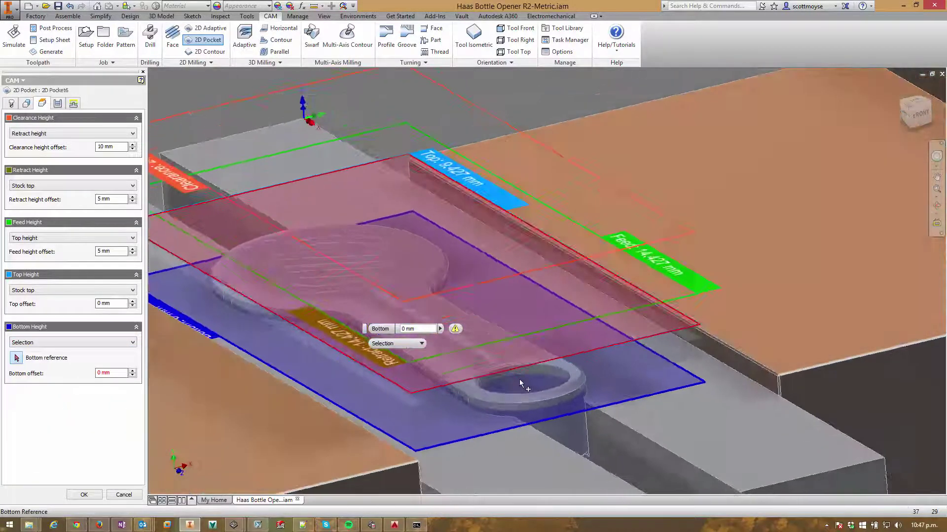
right_click(515, 353)
left_click(514, 324)
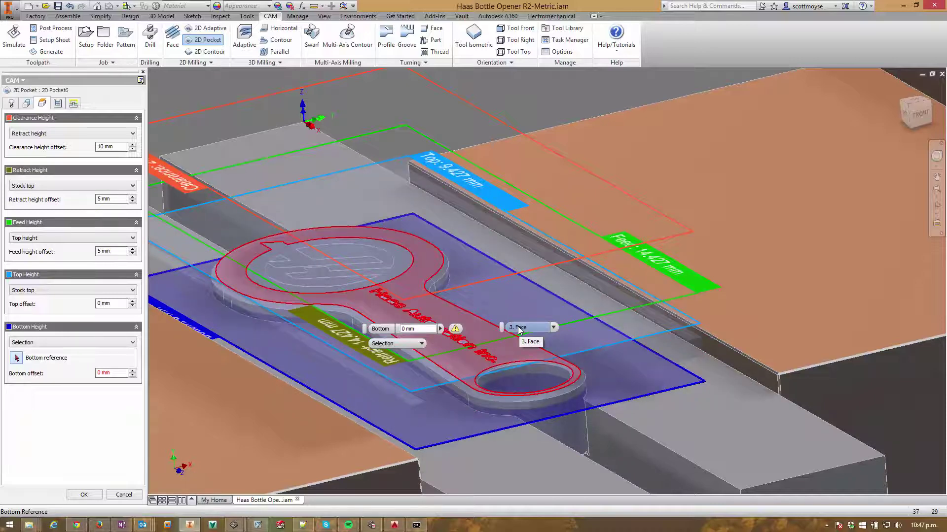
left_click(518, 328)
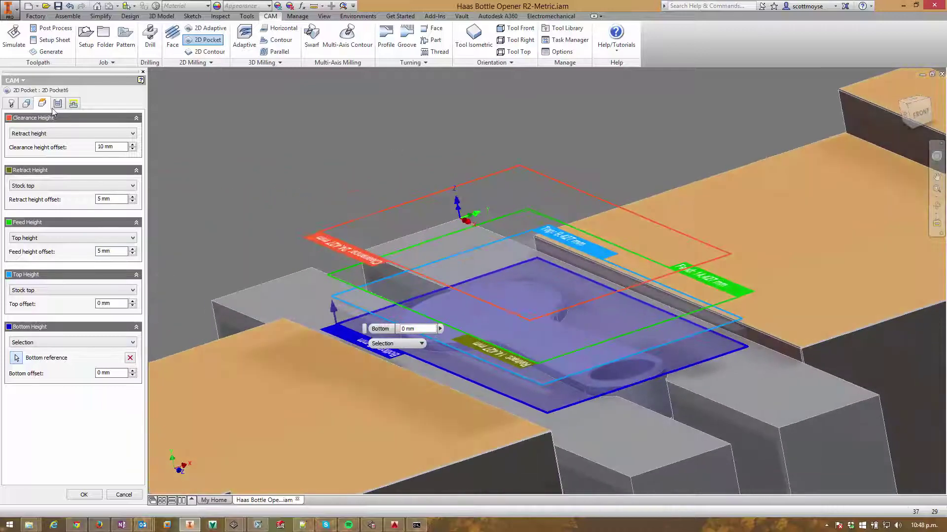
Enable Multiple Depths for the pocket with a 2 mm maximum roughing stepdown and 1 finishing stepdown.
left_click(58, 103)
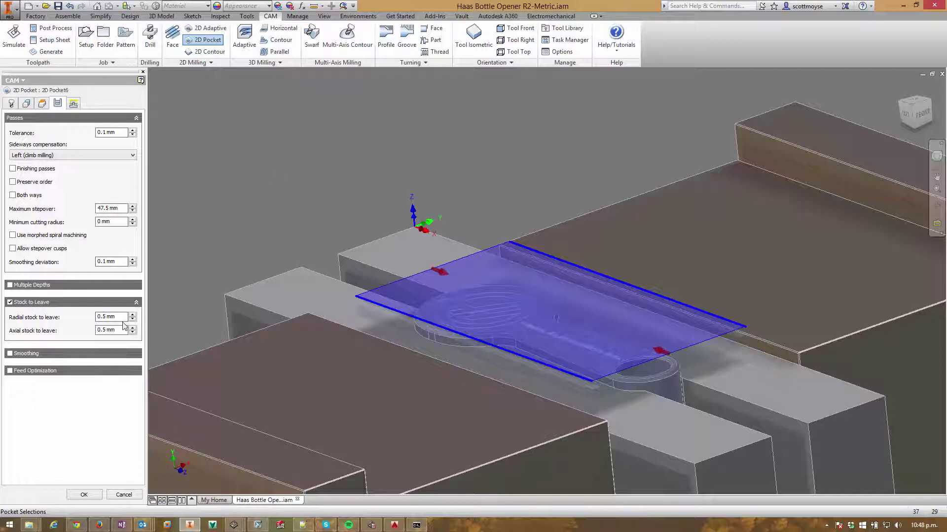
left_click(10, 285)
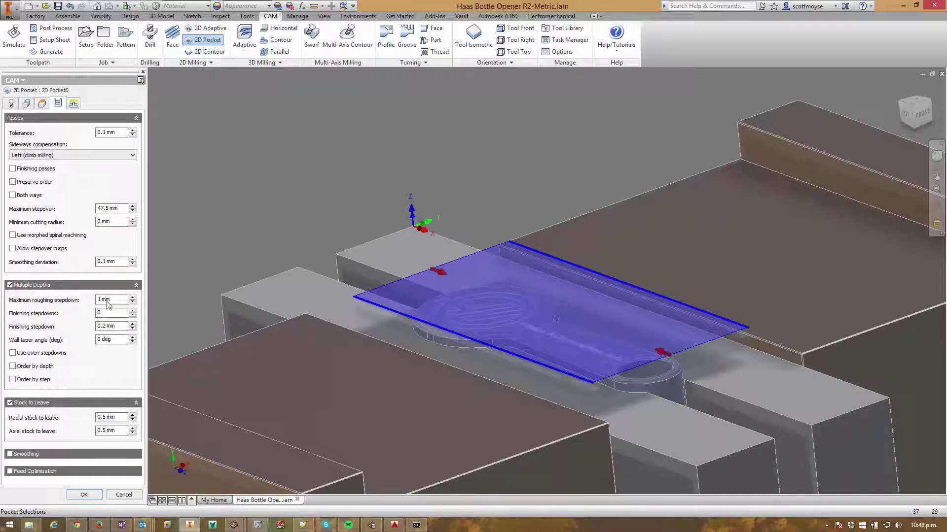
double_click(100, 299)
type("1")
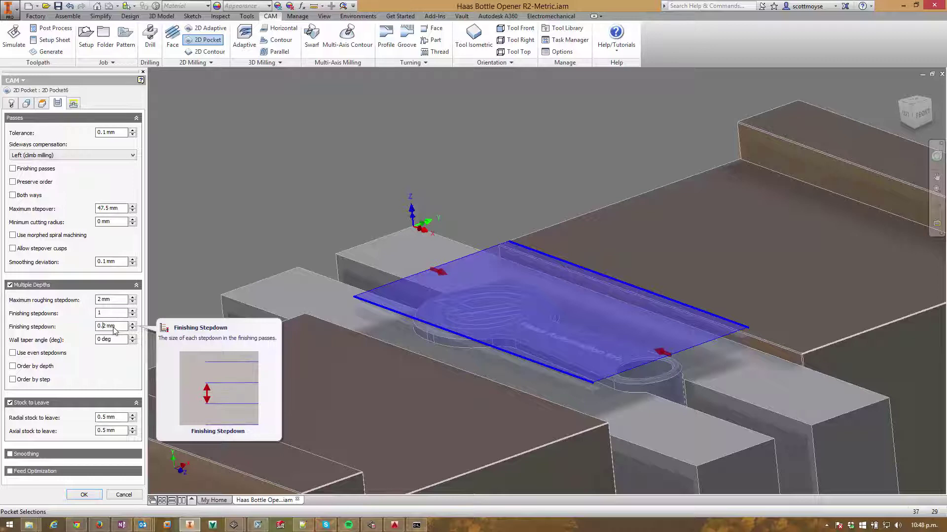
Set the pocket's radial stock to leave to -3 mm and its axial stock to leave to 0 mm.
double_click(111, 418)
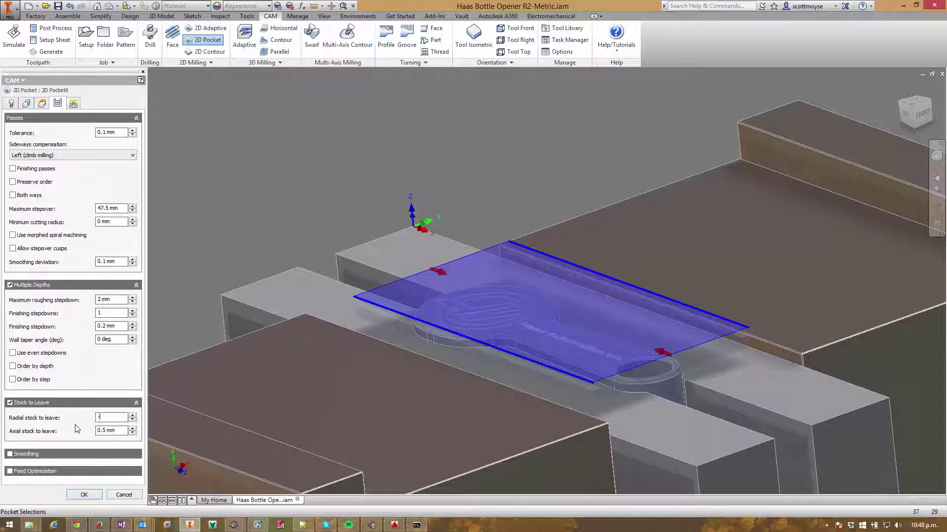
double_click(119, 433)
type("0")
mouse_move(112, 422)
middle_click_drag(430, 266, 554, 244, "shift")
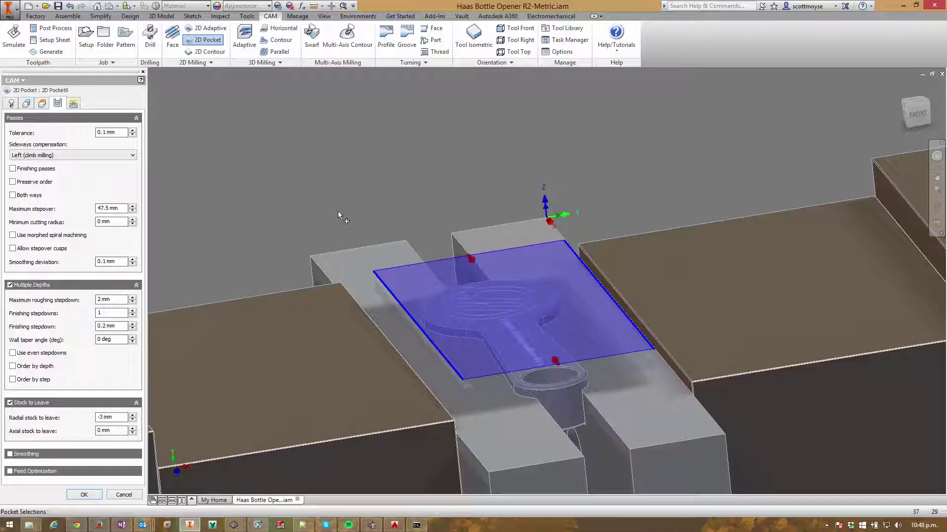
middle_click_drag(325, 212, 224, 197, "shift")
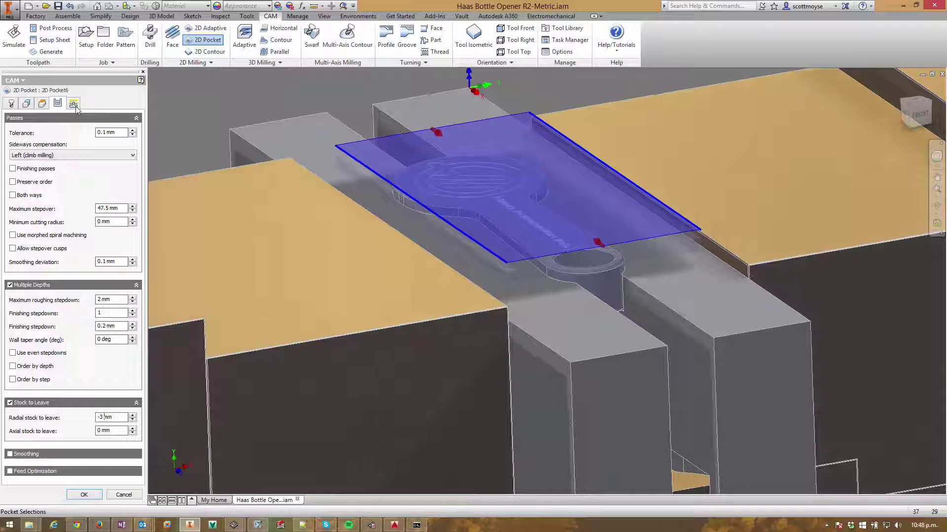
Set the pocket's vertical lead-in radius to 0 mm and generate the toolpath.
left_click(75, 105)
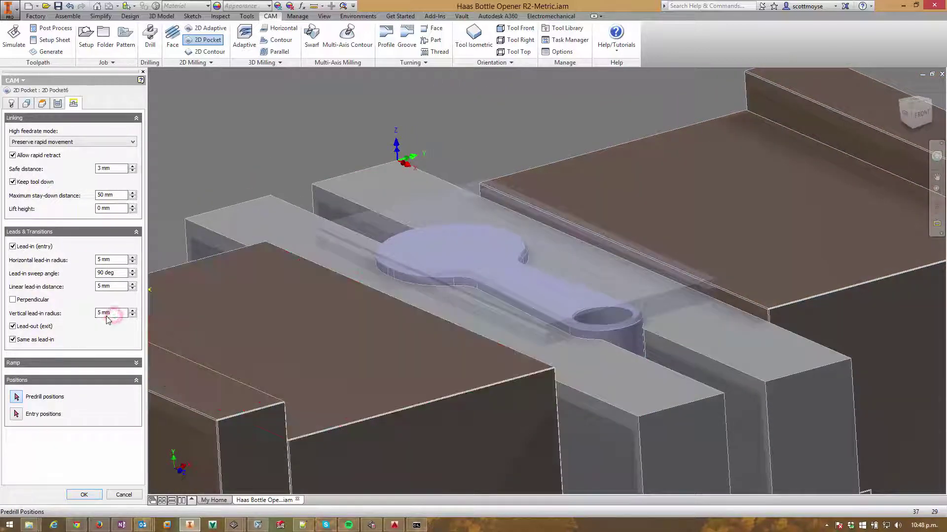
mouse_move(100, 317)
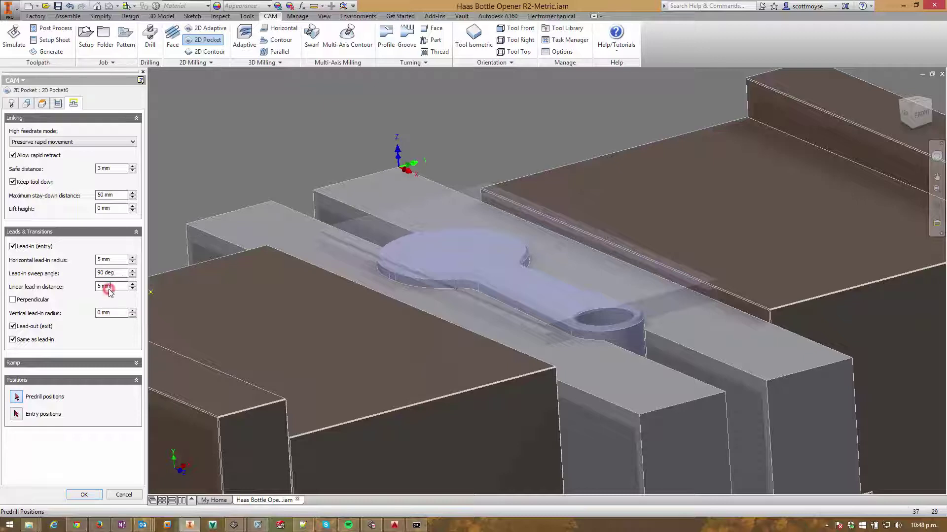
mouse_move(109, 291)
key("Return")
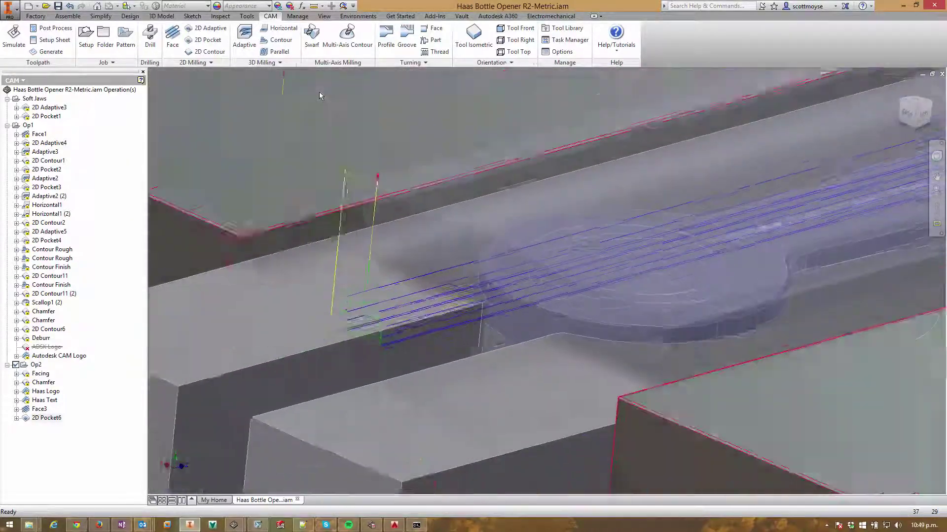
Simulate the 2D Pocket toolpath and inspect the face mill's passes over the stock from several sides.
left_click(14, 35)
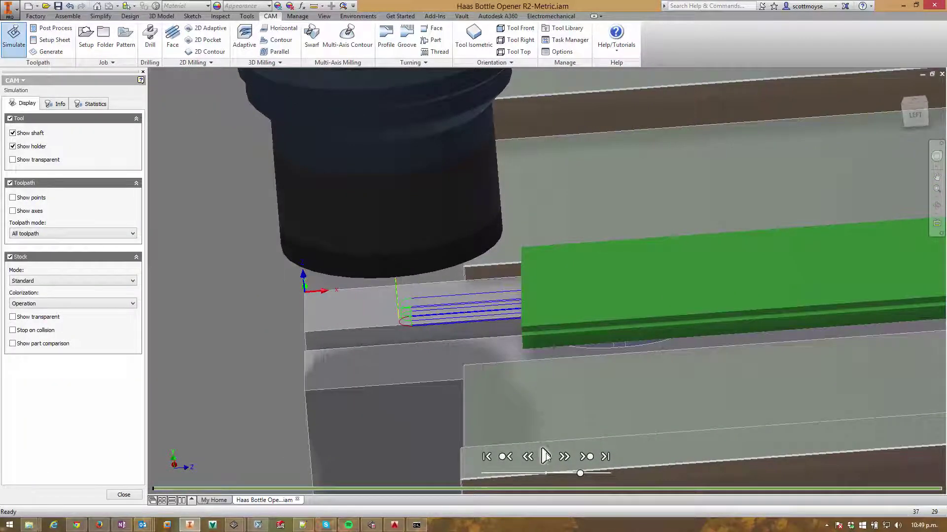
left_click(545, 456)
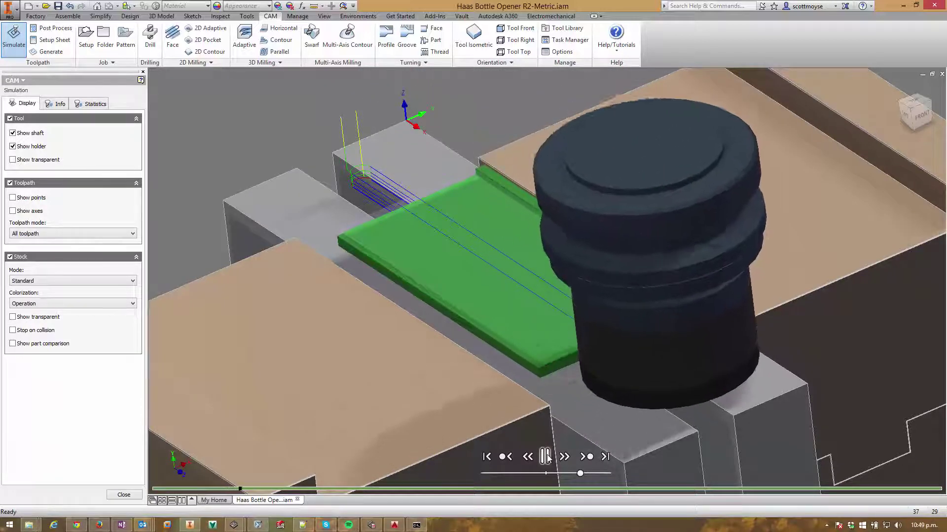
key("F5")
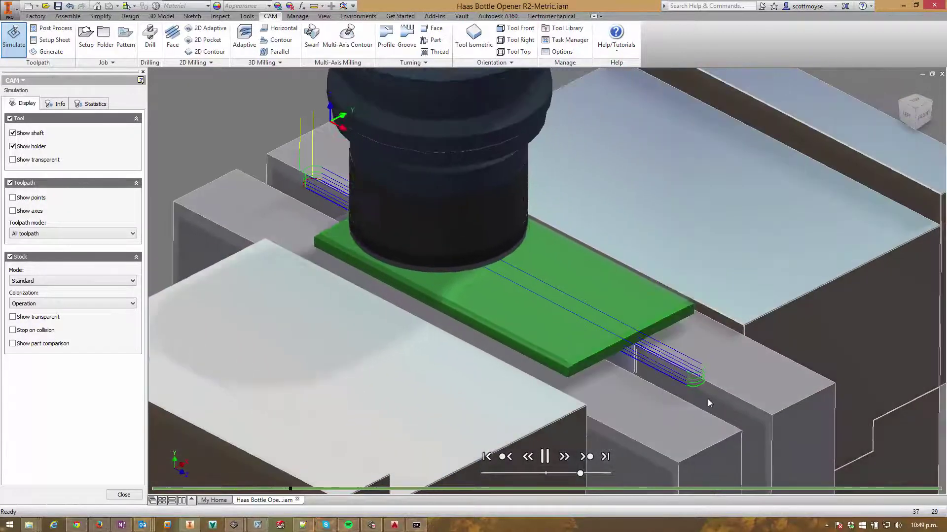
key("F5")
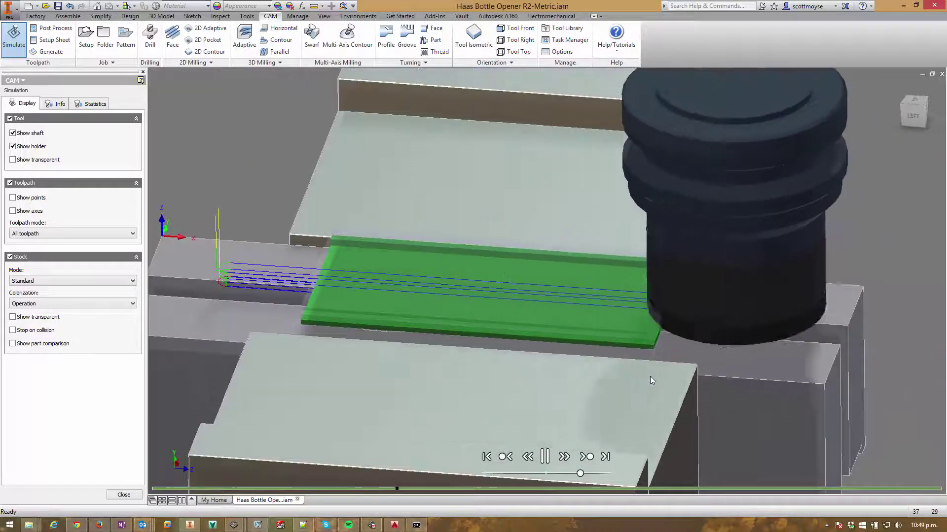
key("F5")
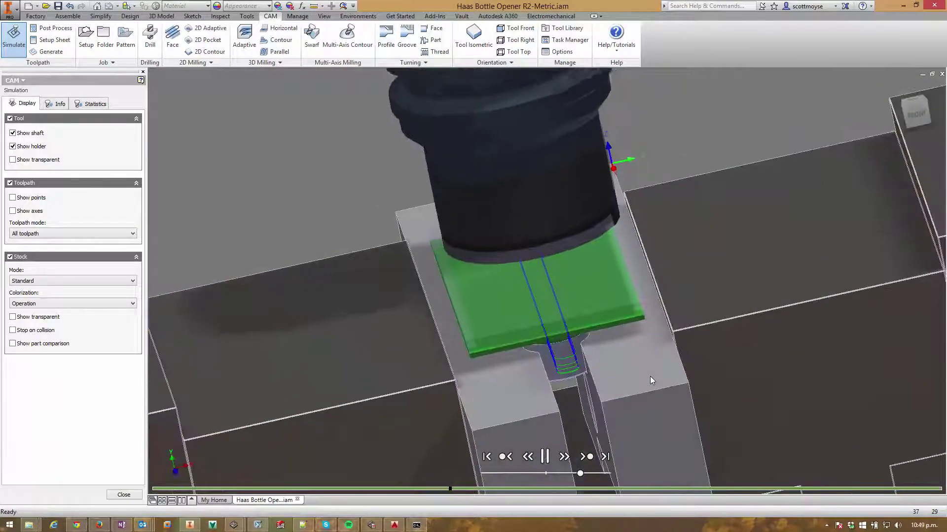
key("F5")
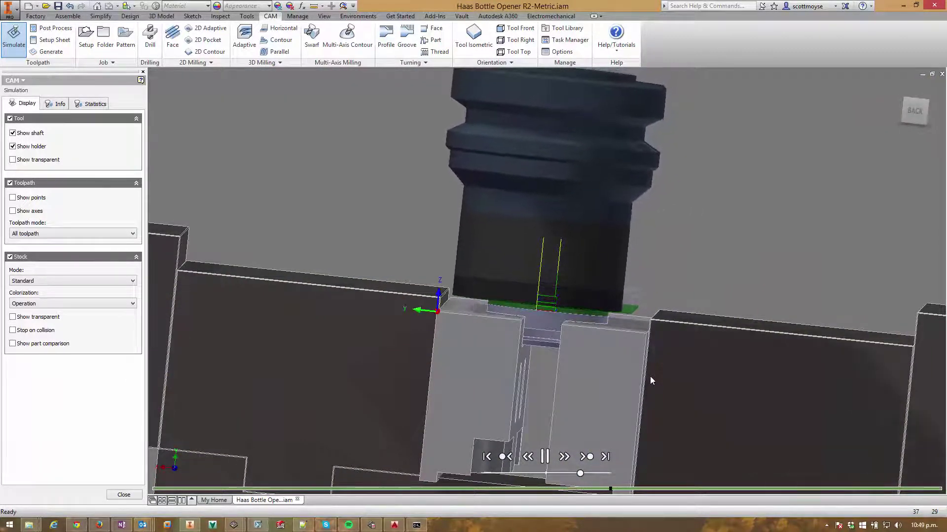
Review the pocket's remaining facing passes from above the vise and close the toolpath simulation.
key("F5")
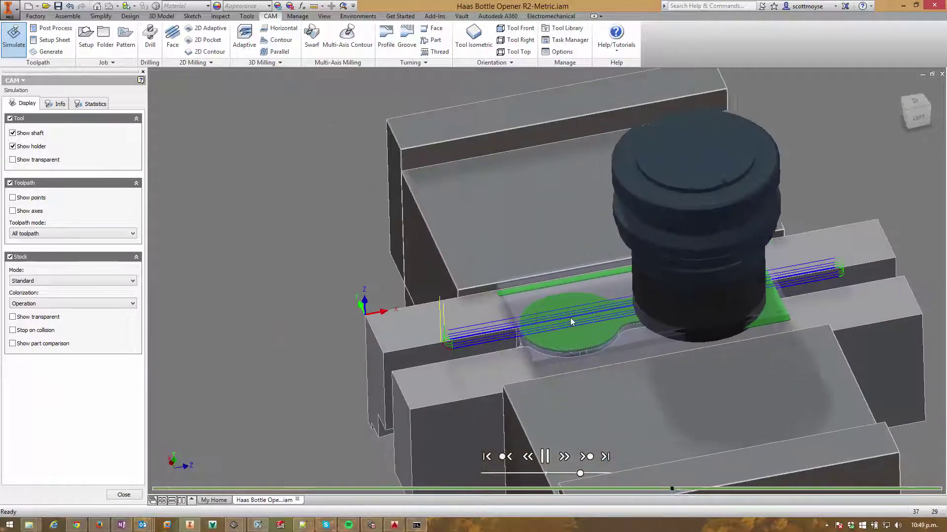
left_click(76, 408)
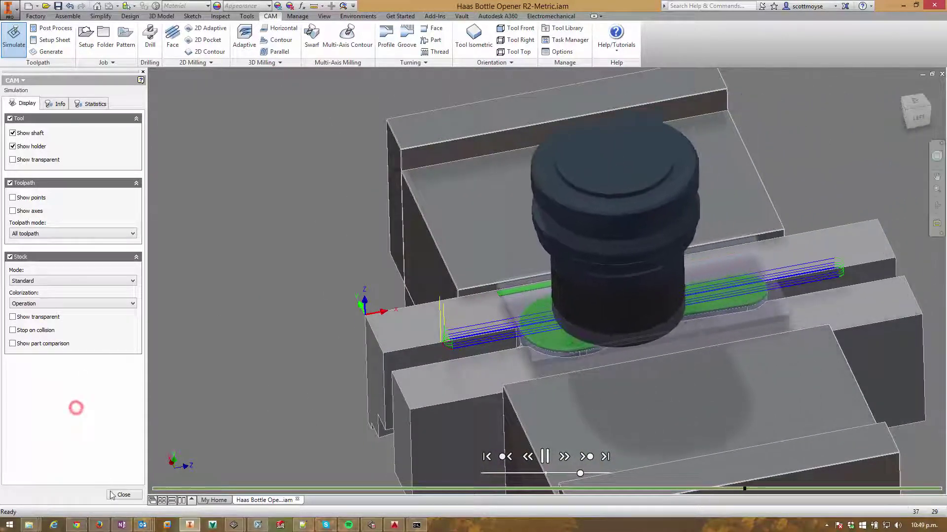
left_click(111, 494)
Store the 2D Pocket6 operation as a template named "Restricted Facing Strategy" in the templates folder.
right_click(46, 418)
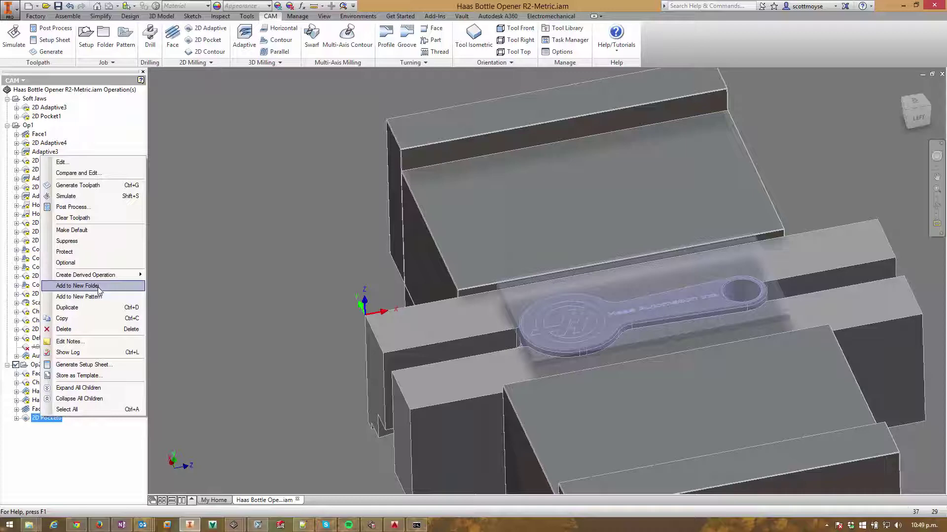
left_click(105, 377)
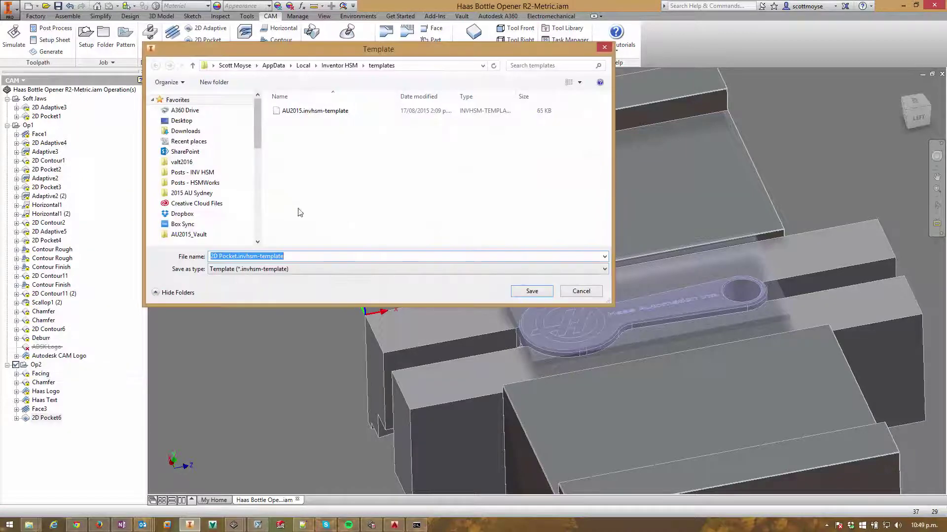
type("@")
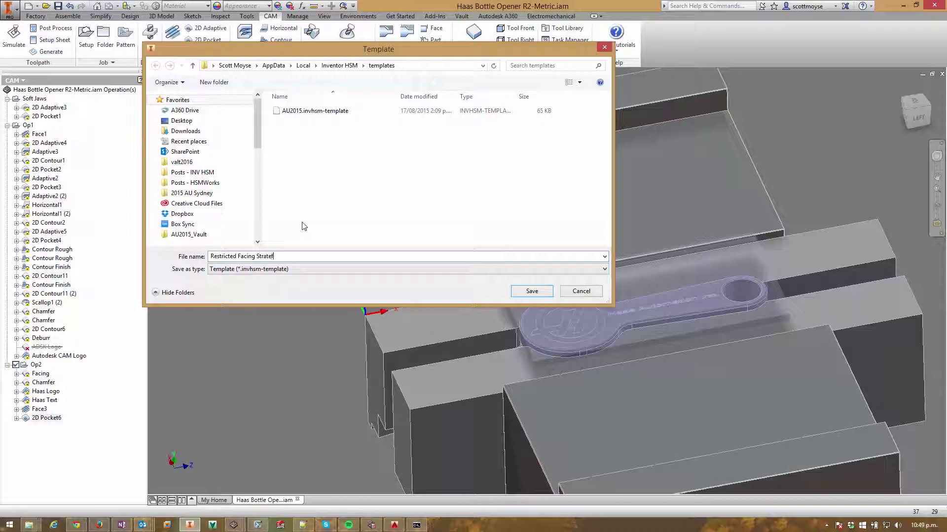
left_click(531, 290)
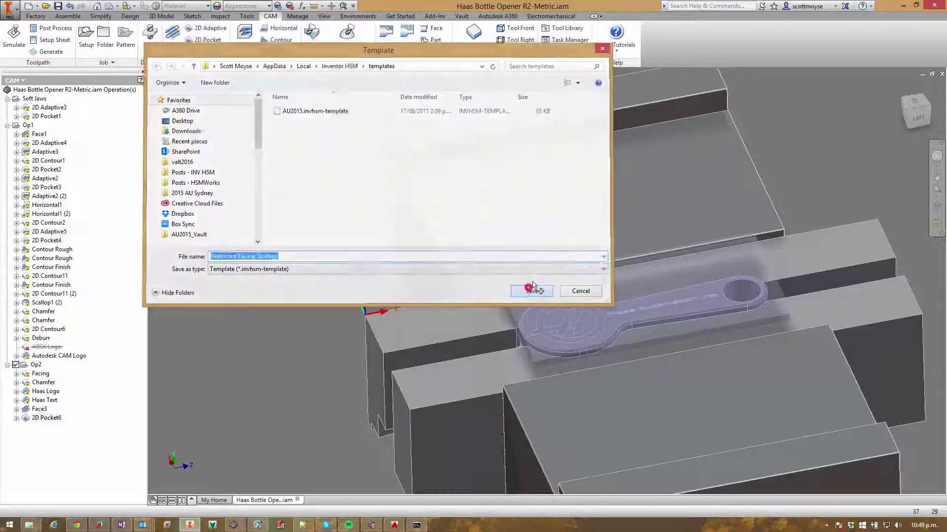